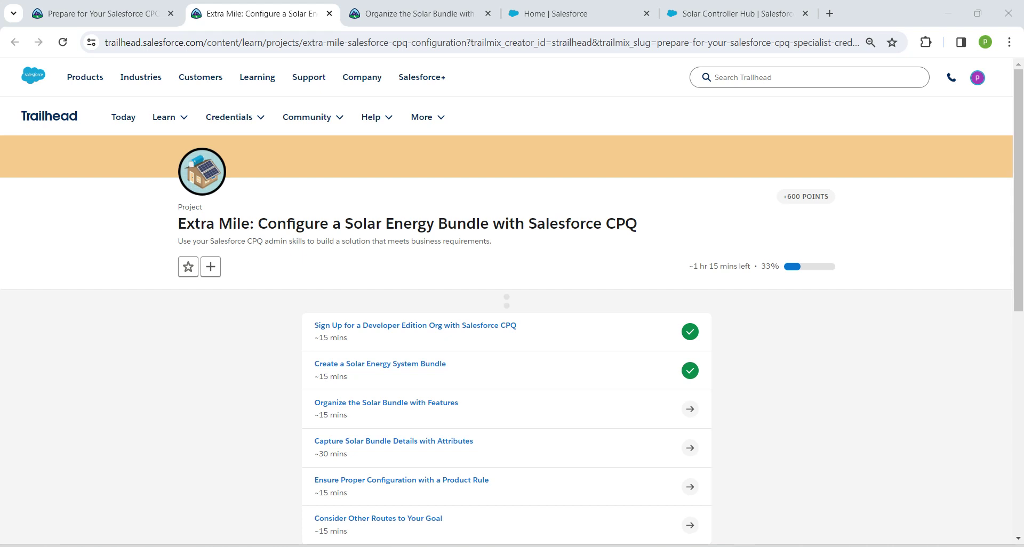
drag(309, 320, 379, 383)
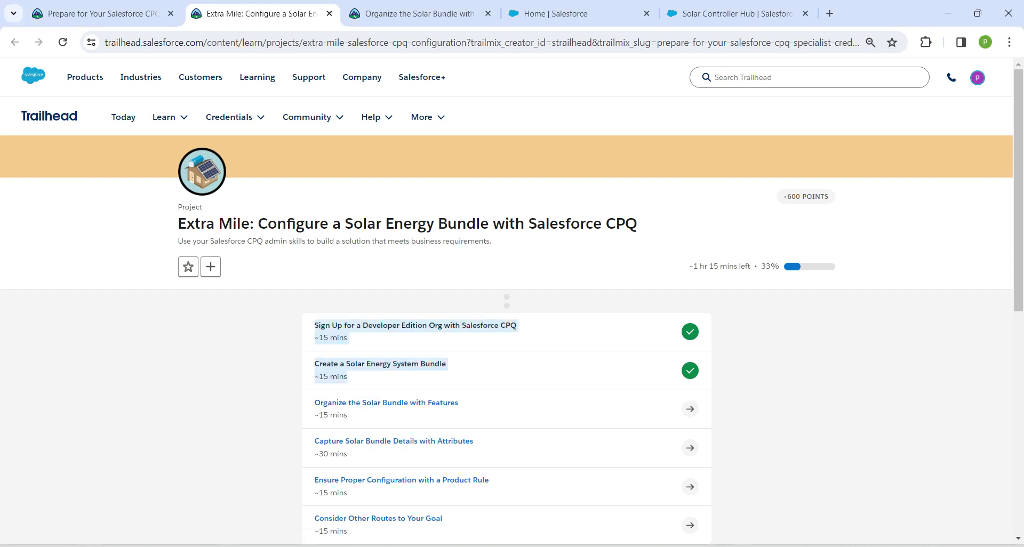
click(380, 382)
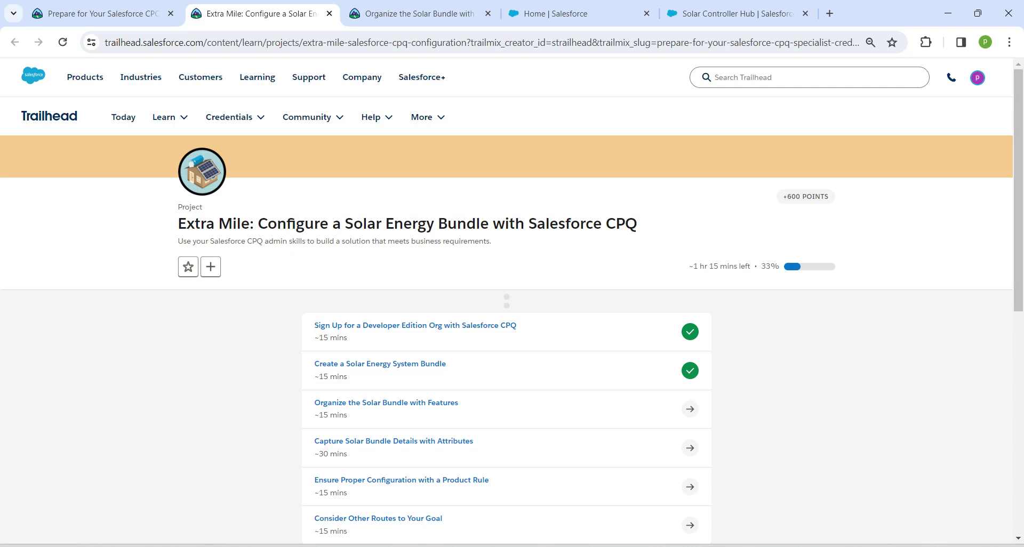
Step: Switch to Salesforce Setup and open the Category field of the Product Feature object in Object Manager
click(560, 14)
click(422, 13)
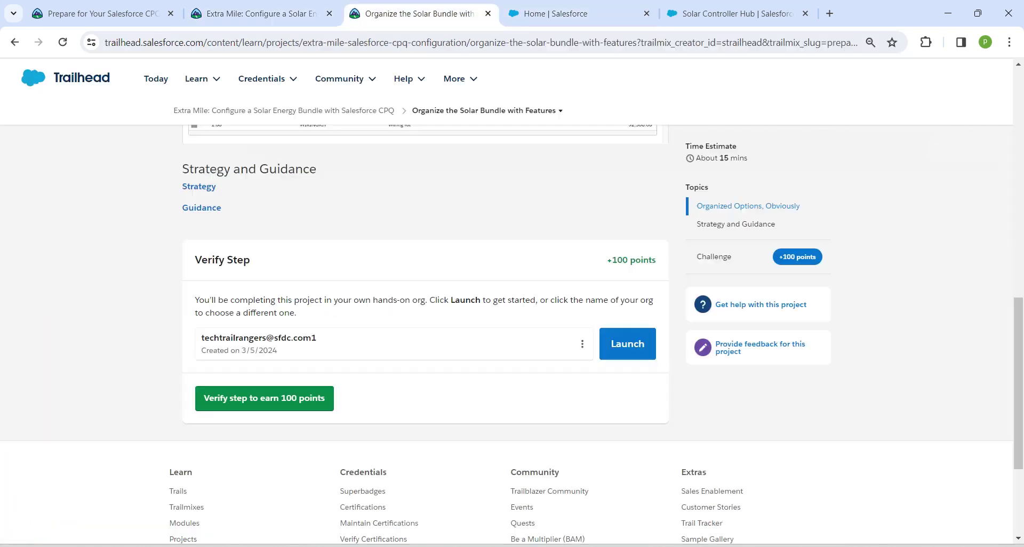
key(ctrl+Tab)
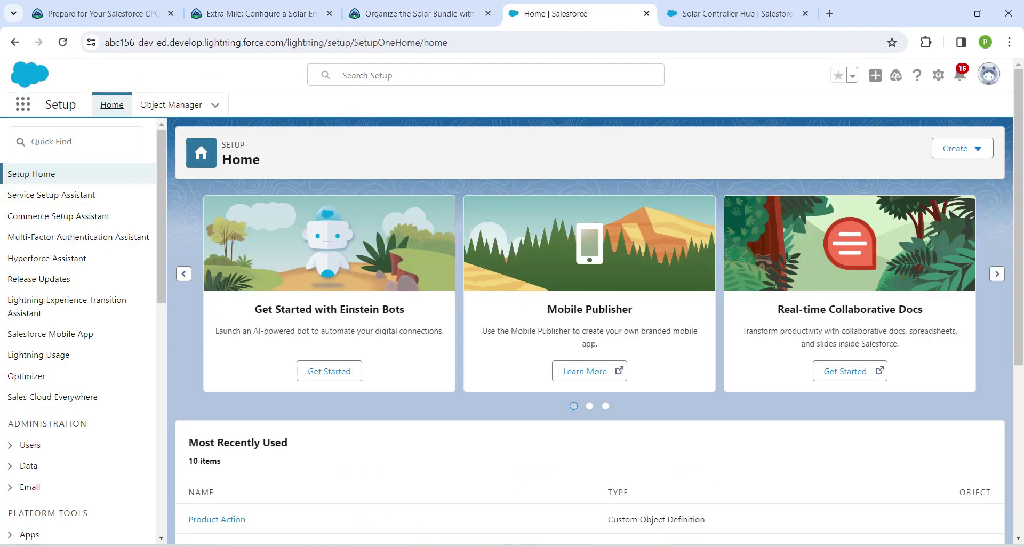
click(171, 105)
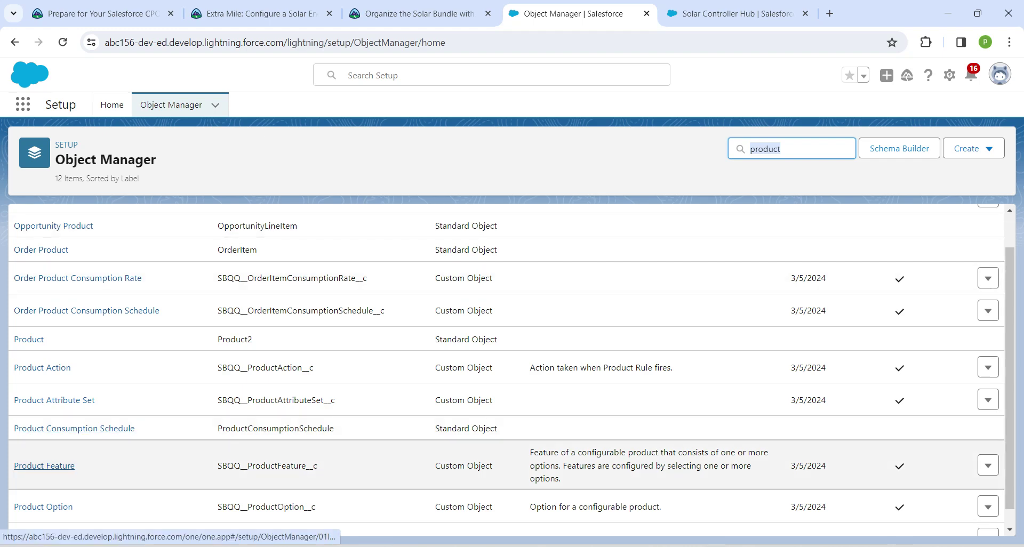
click(44, 466)
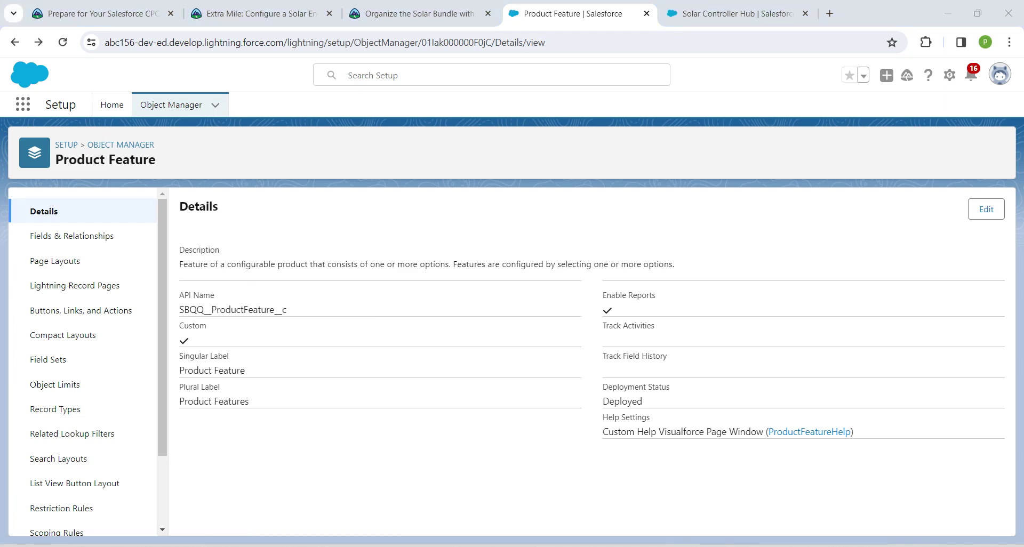
click(71, 235)
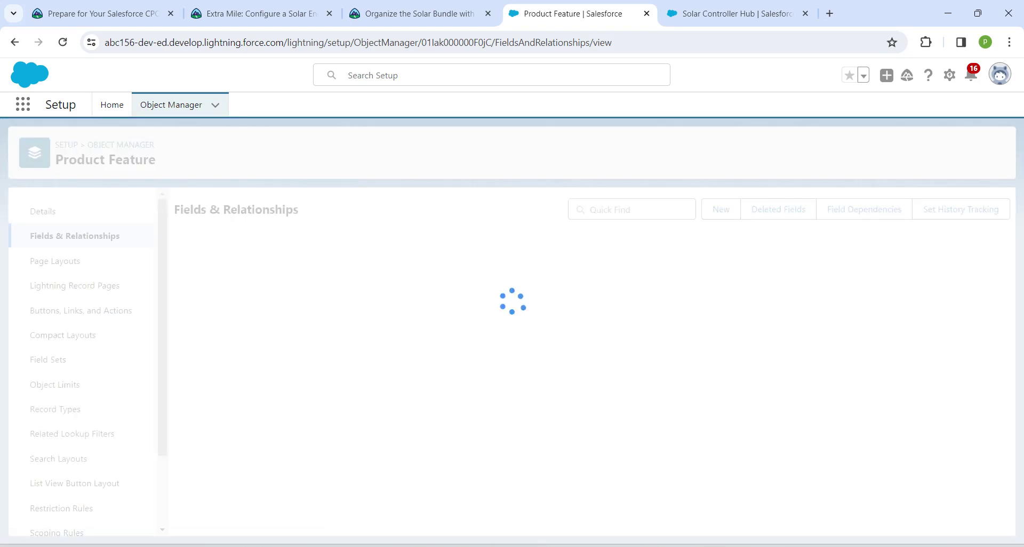
click(191, 268)
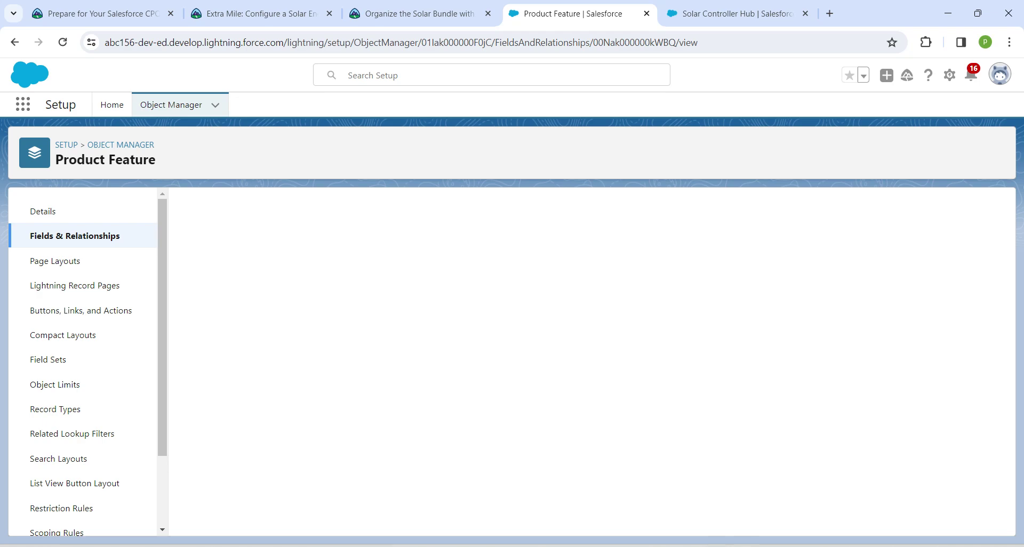
Step: Begin adding new picklist values to the Category field, entering Solar Essentials as named in the Trailhead requirements
scroll(587, 362, down, 3)
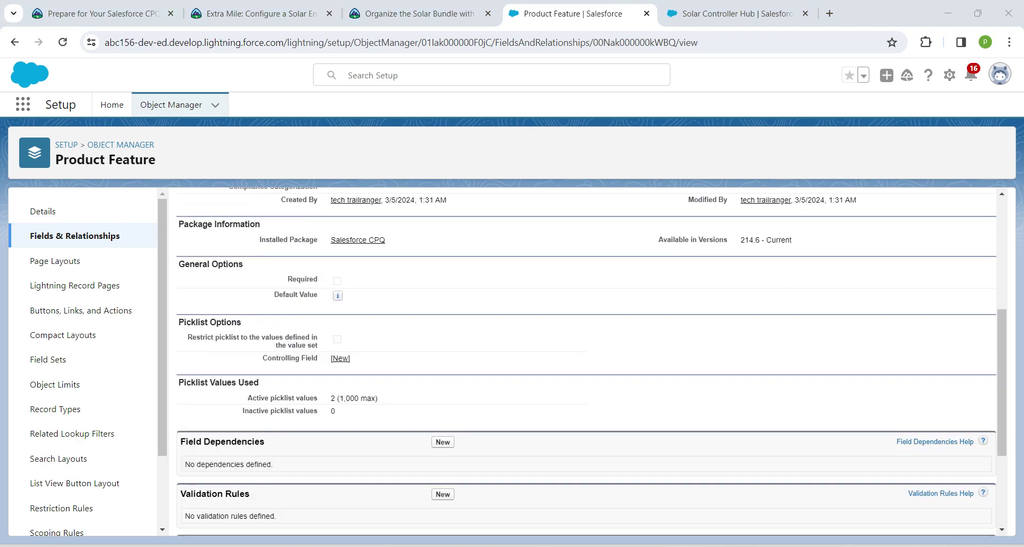
scroll(586, 363, down, 3)
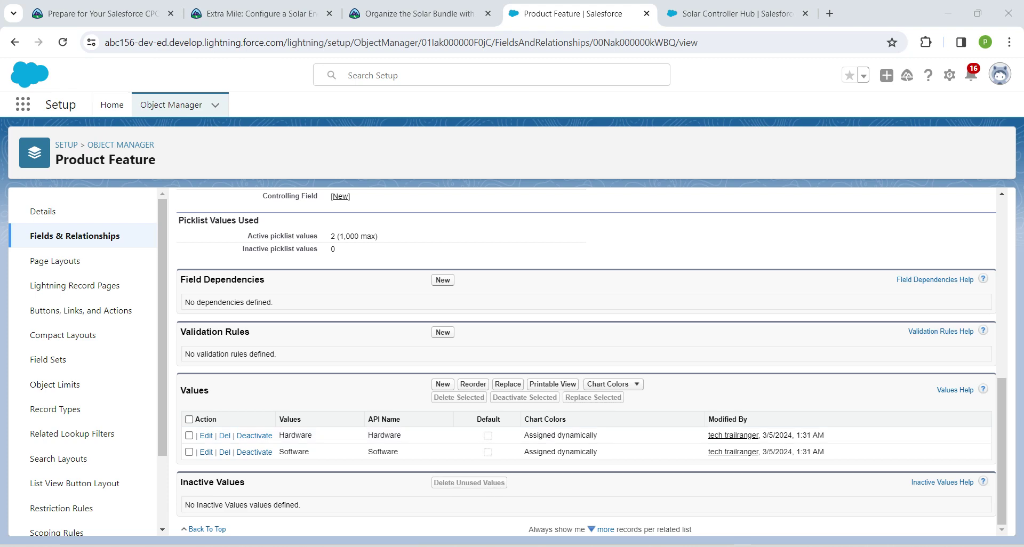
click(443, 384)
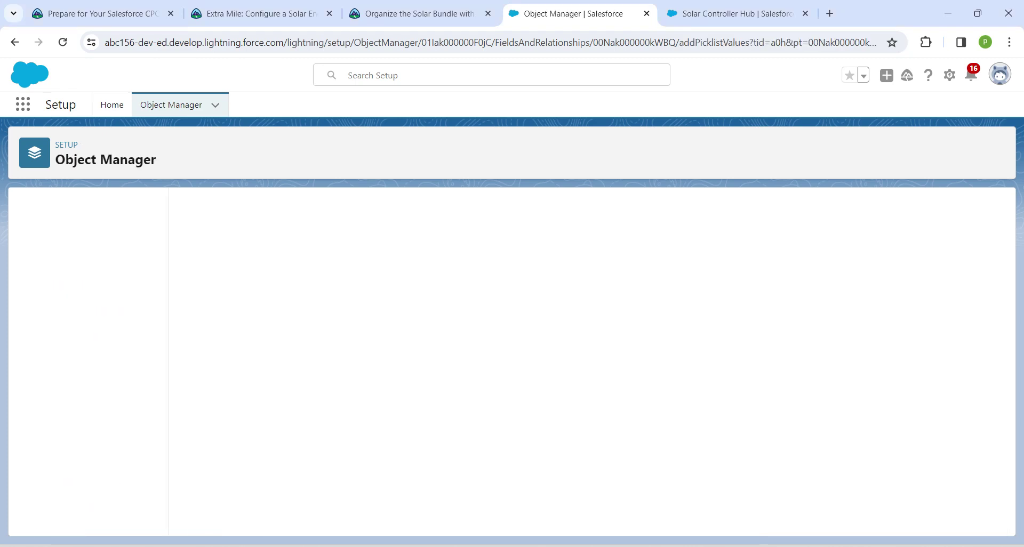
click(419, 14)
scroll(426, 320, up, 3)
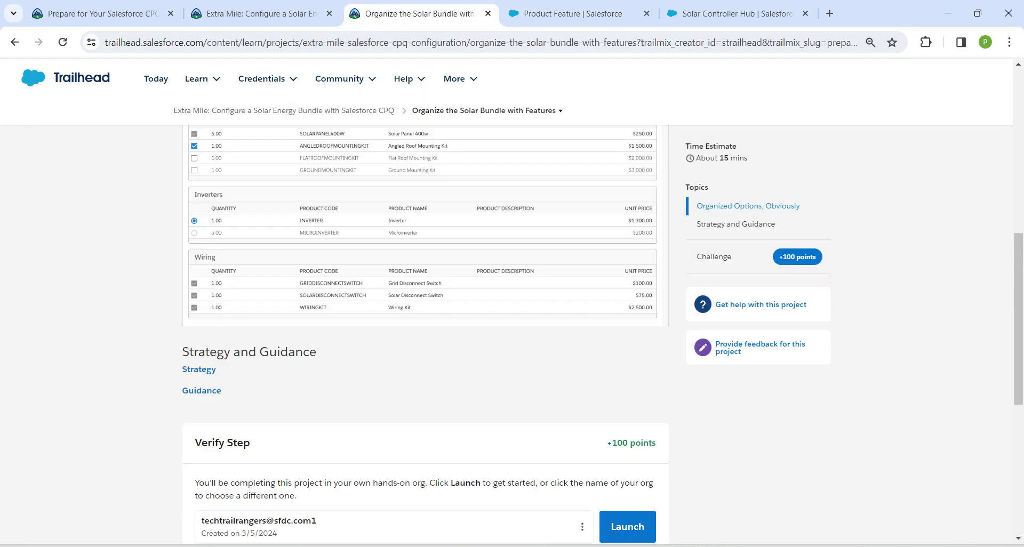
scroll(426, 320, up, 10)
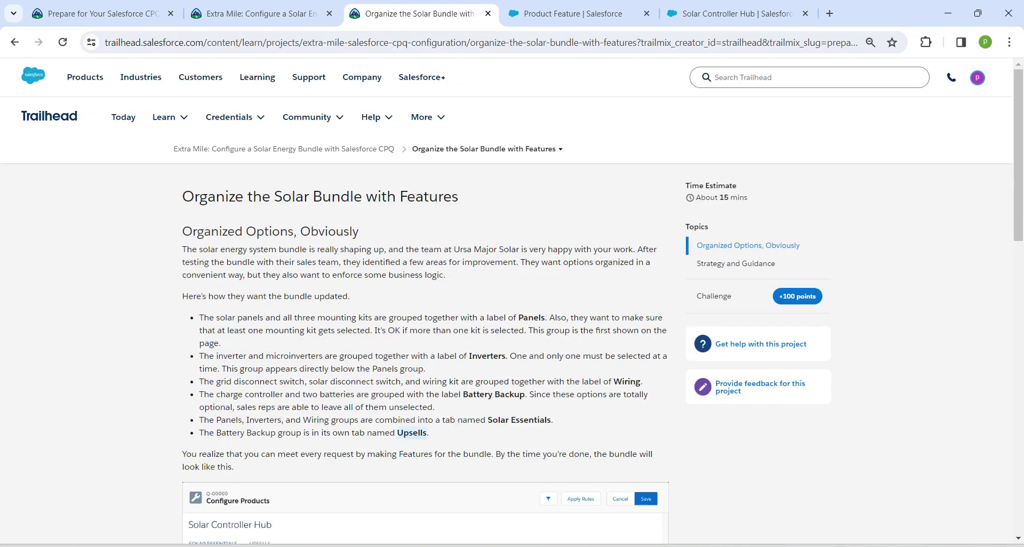
drag(488, 420, 534, 420)
key(ctrl+Page_Down)
text(Solar Essentials)
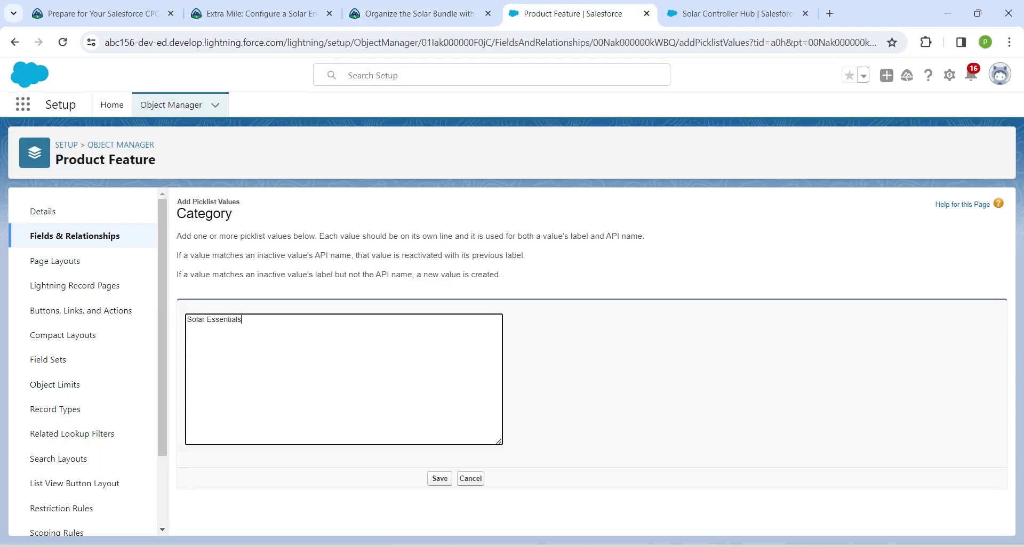
Step: Enter Upsells on its own line as the second new Category value and save the picklist values
key(ctrl+Page_Up)
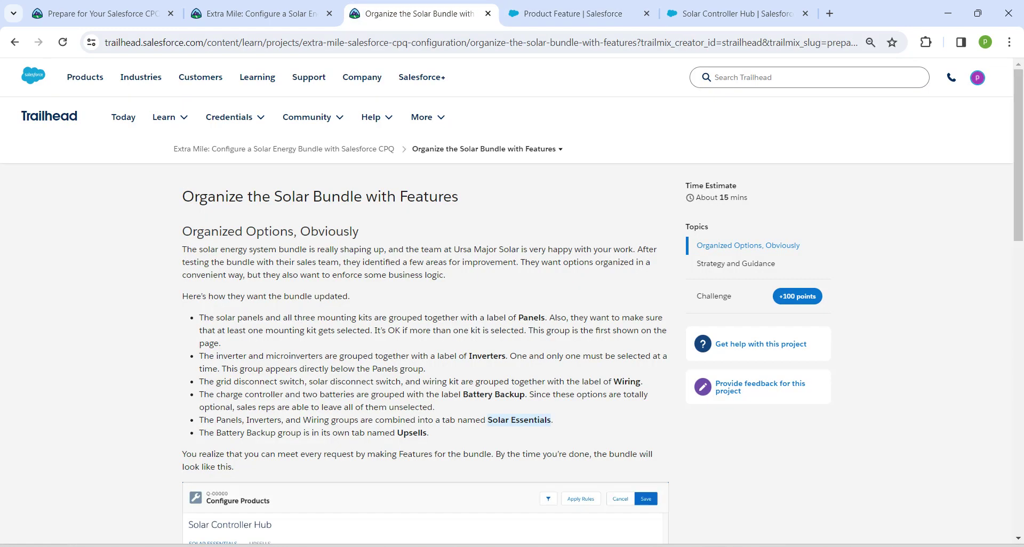
drag(397, 433, 418, 433)
key(ctrl+Page_Down)
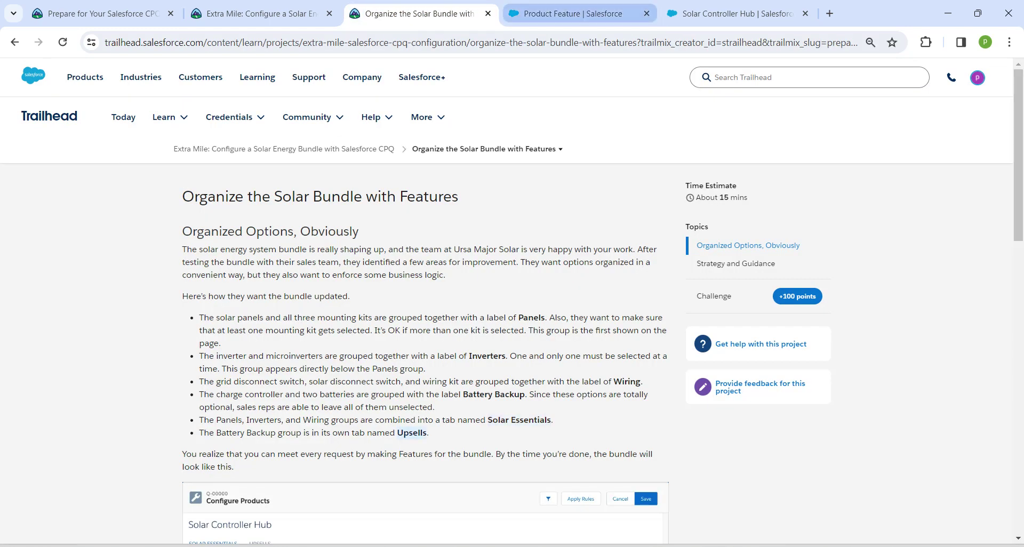
key(Return)
text(Upsells)
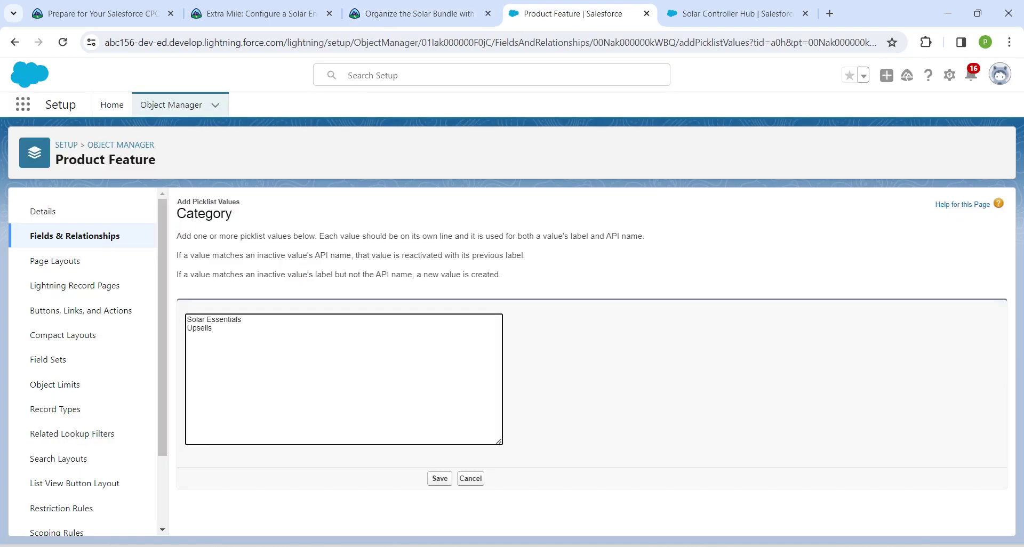
click(440, 479)
key(Return)
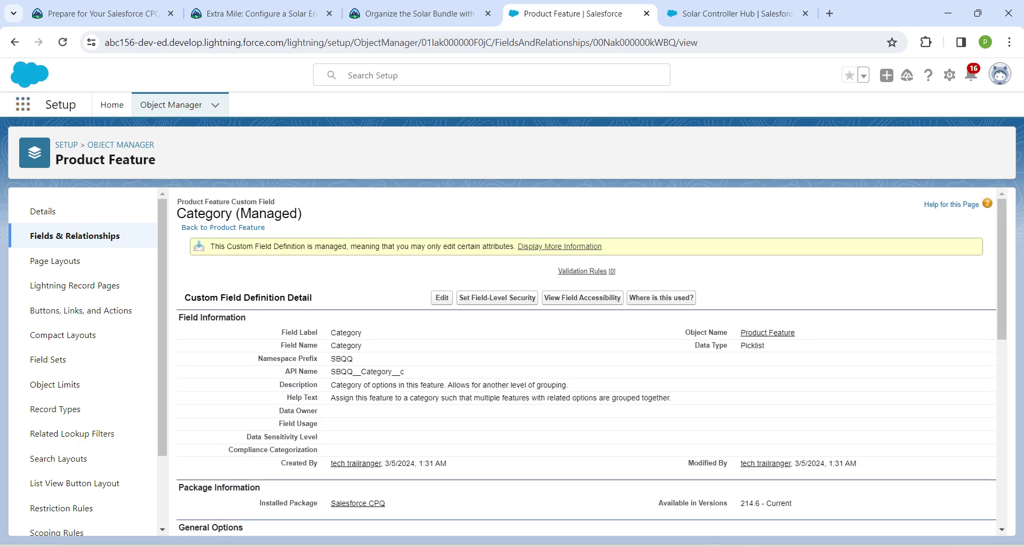
Step: Switch to Salesforce CPQ and open the related lists of the Solar Controller Hub product
click(23, 104)
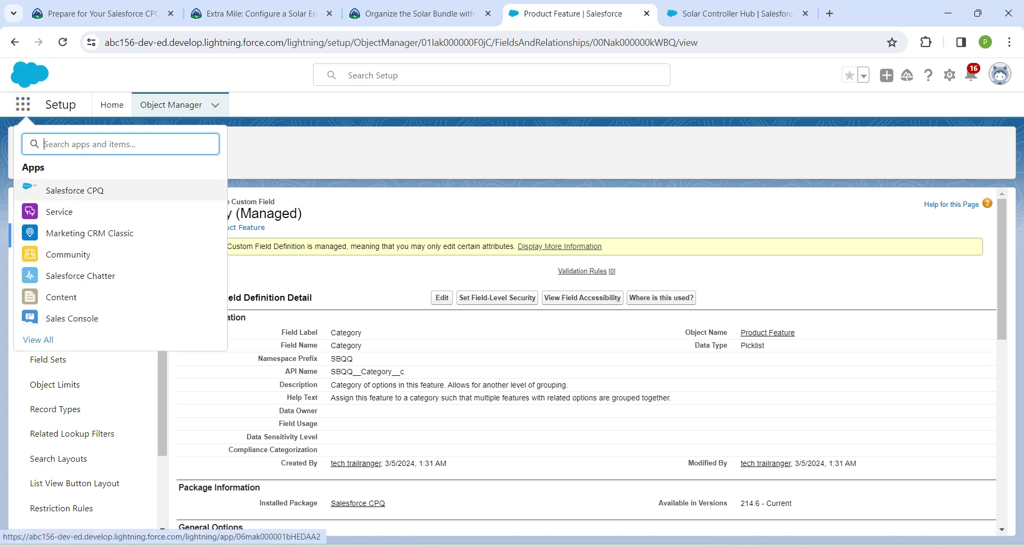
click(736, 13)
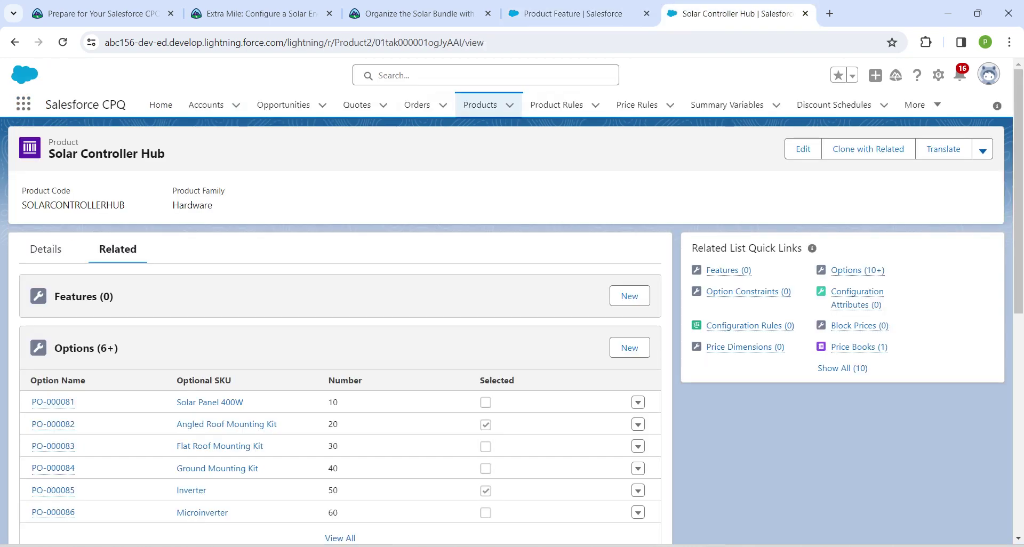
click(479, 104)
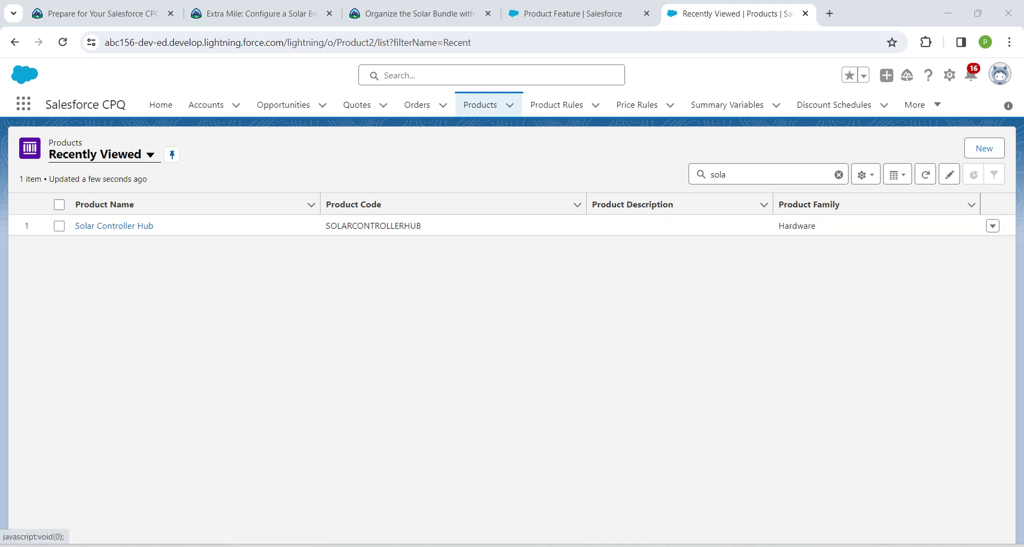
click(150, 155)
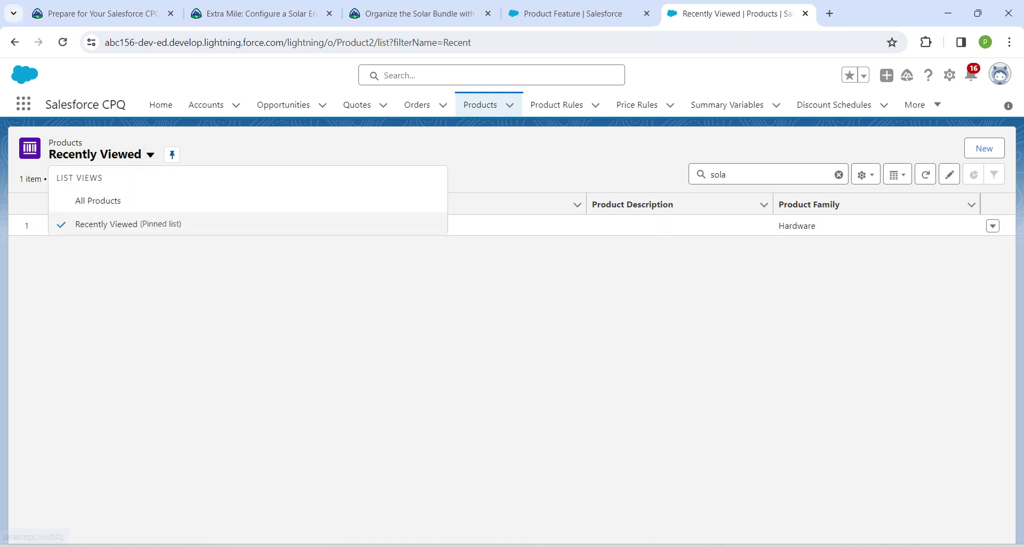
click(114, 224)
click(114, 225)
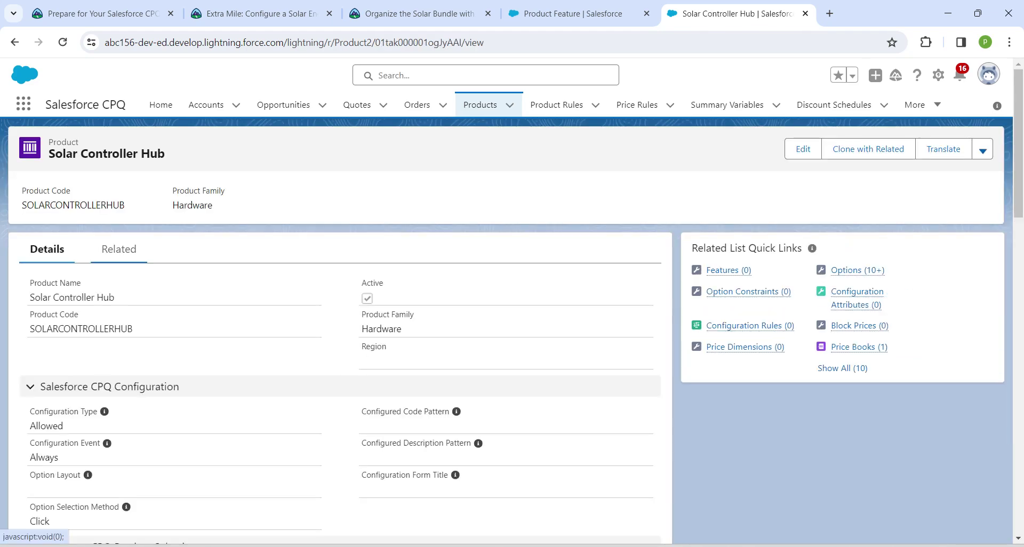
click(117, 249)
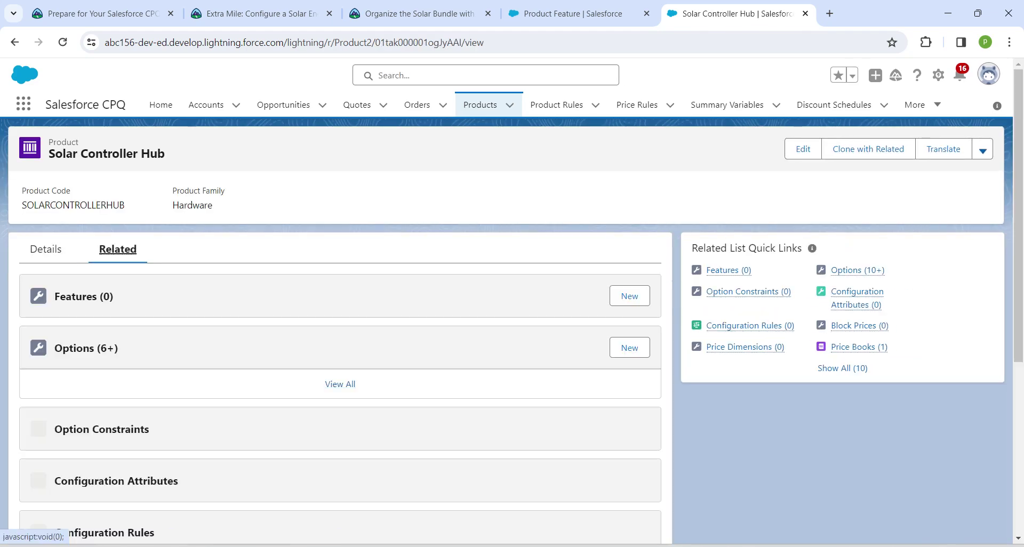
Step: Create a new product feature for Solar Controller Hub named Panels with Min Options set to 2
click(629, 296)
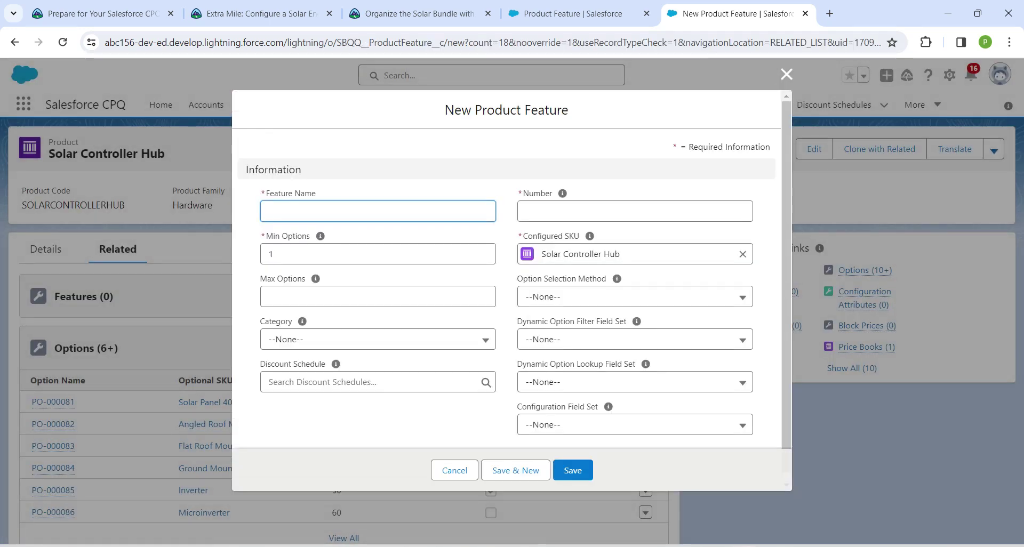
text(panel)
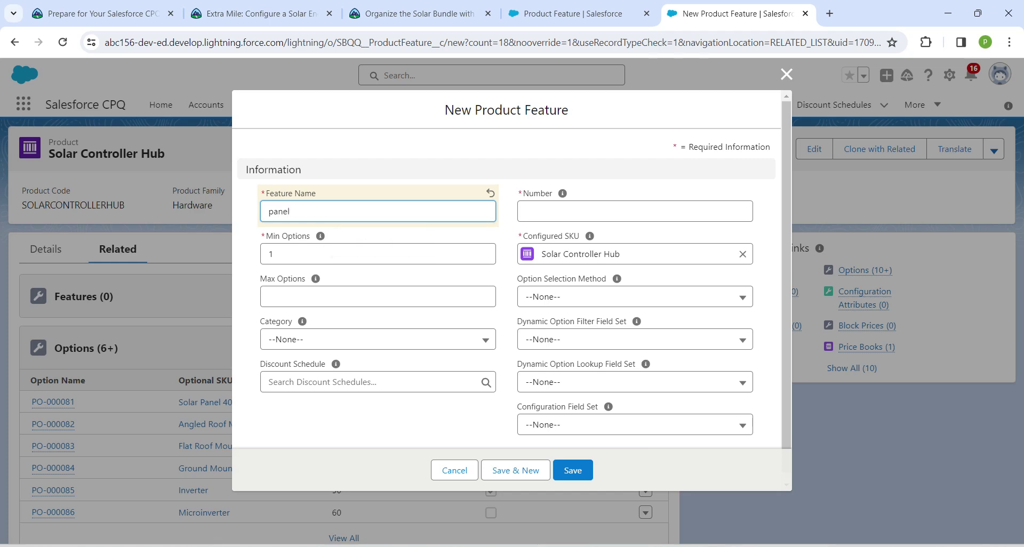
click(270, 212)
key(BackSpace)
text(P)
key(alt+Tab)
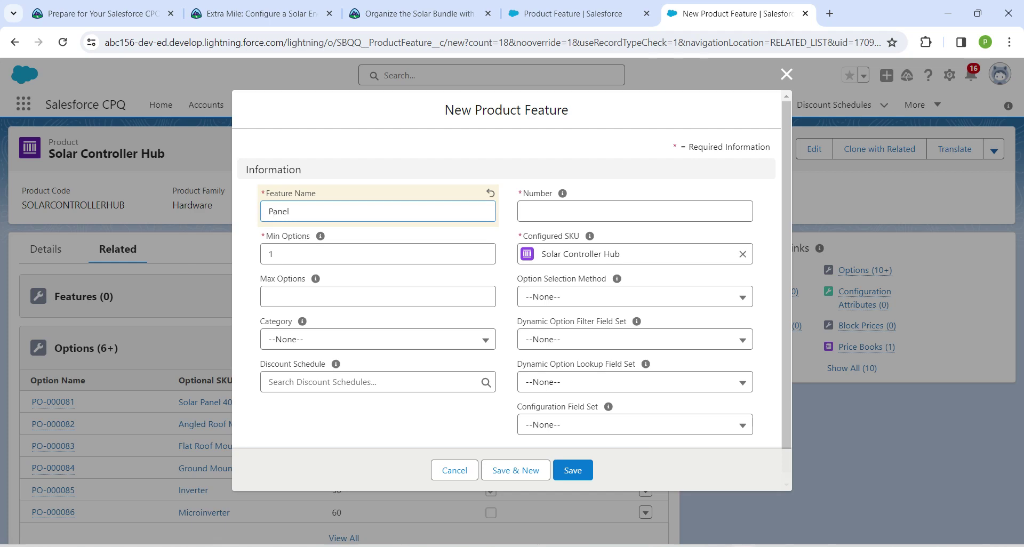
key(alt+Tab)
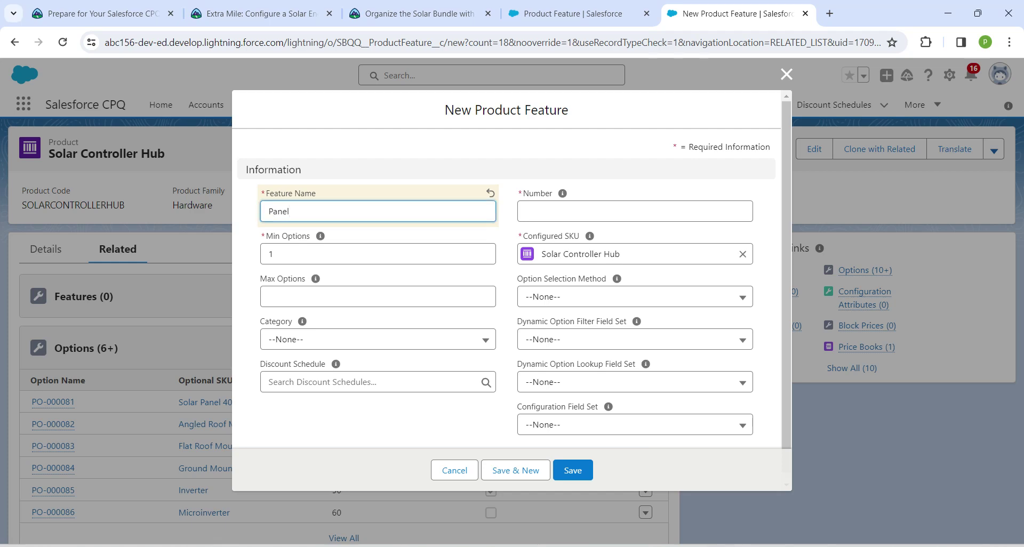
text(s)
key(Tab)
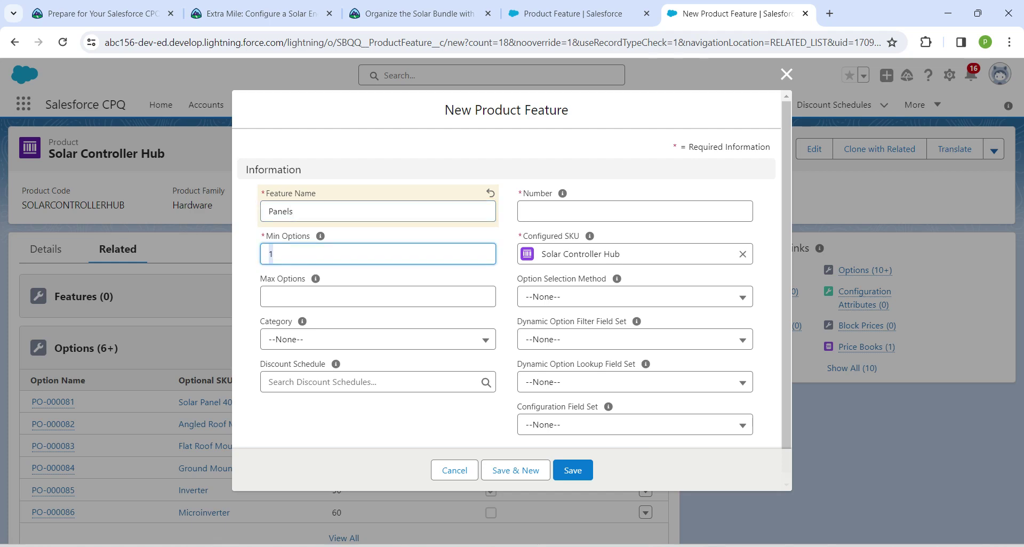
text(2)
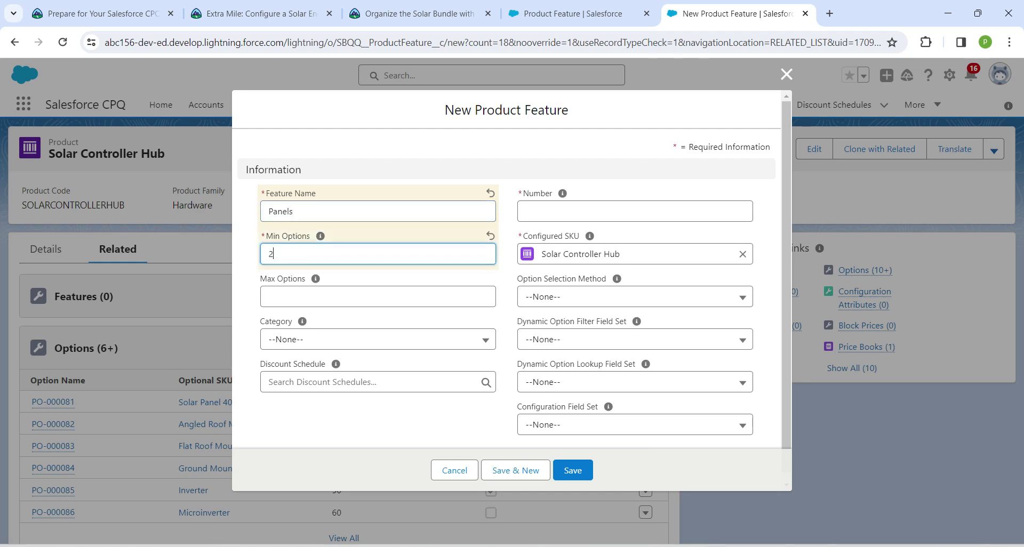
Step: Set the Panels feature's number to 10 and its category to Solar Essentials, and save the feature
click(565, 212)
text(10)
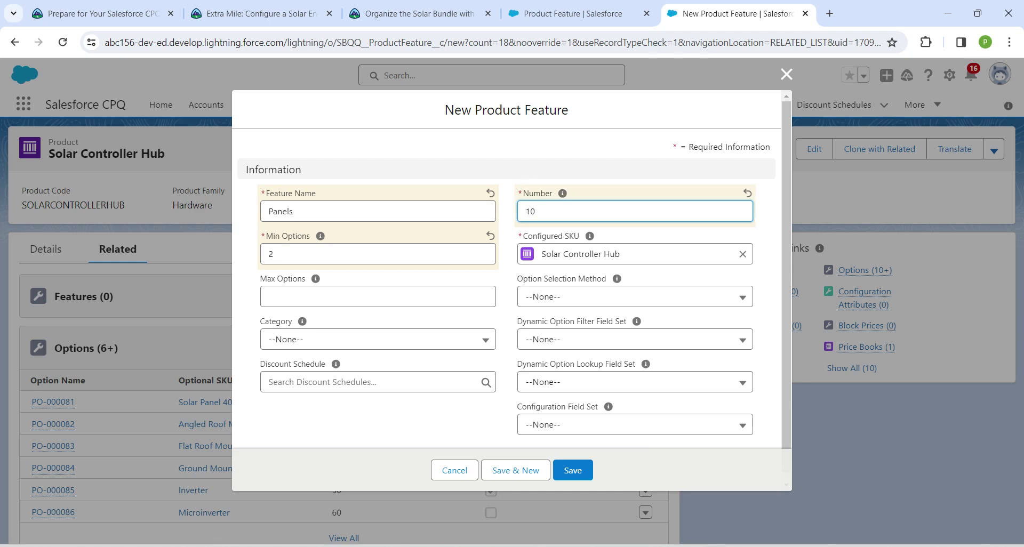
click(377, 339)
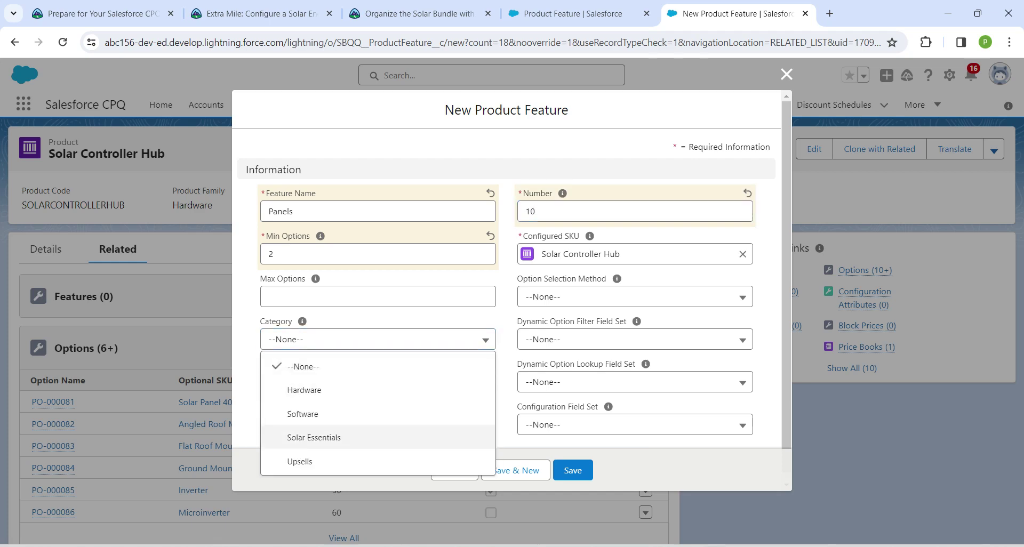
click(313, 438)
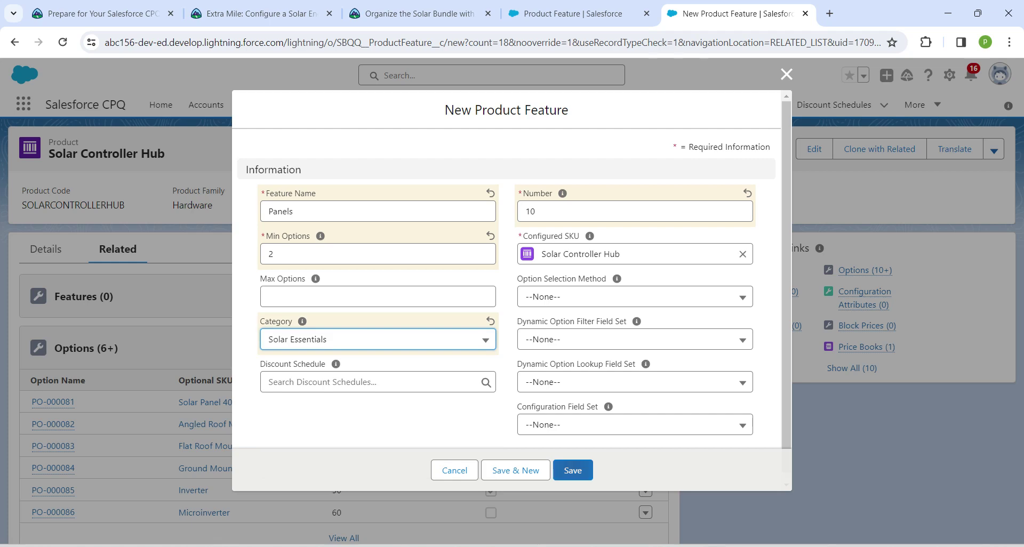
click(574, 467)
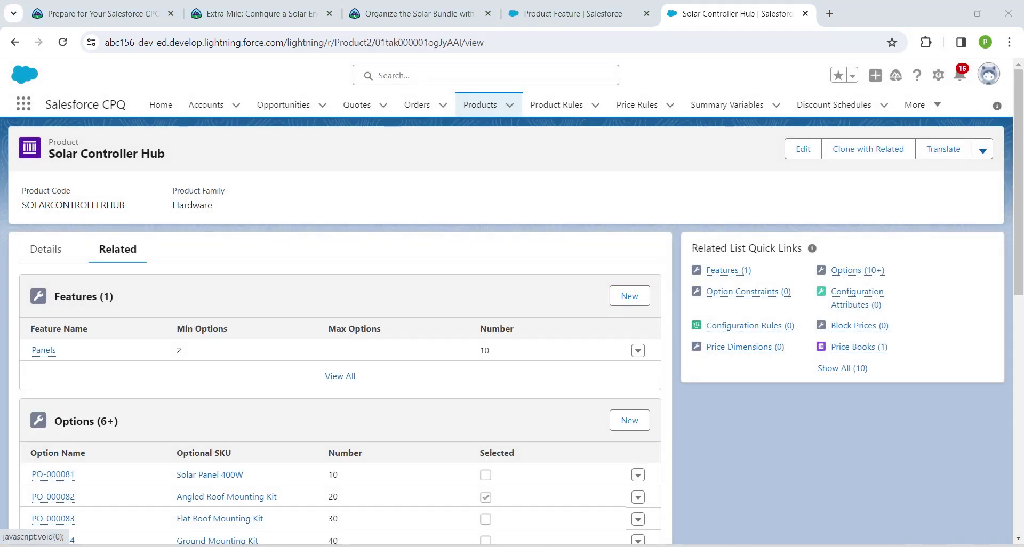
Step: Start a new product feature for Solar Controller Hub named Inverters with Max Options set to 1
click(629, 296)
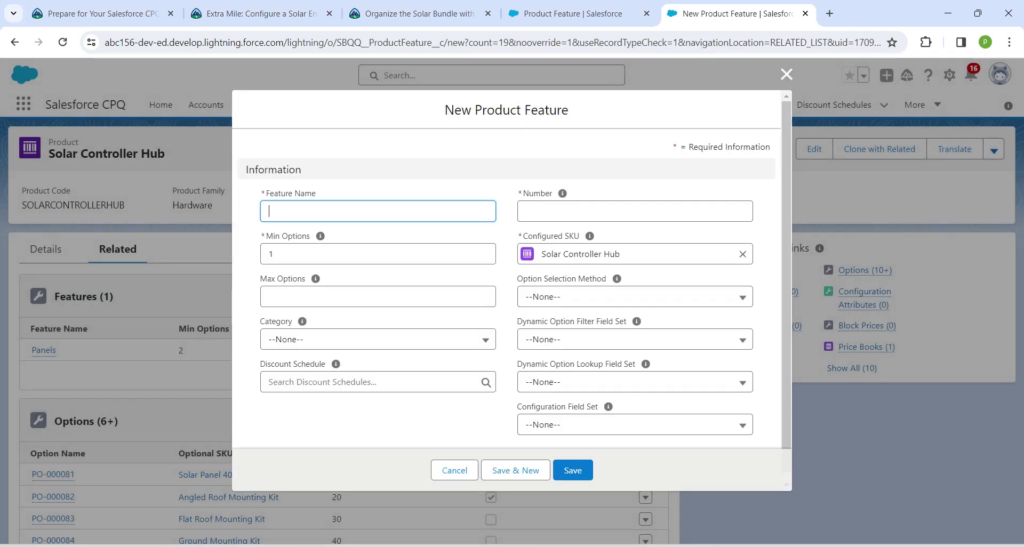
click(363, 211)
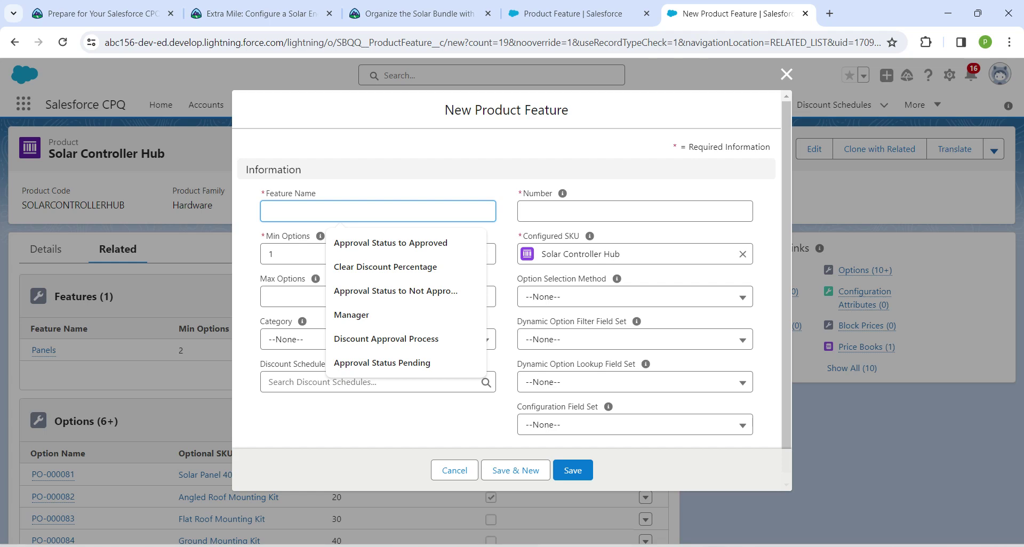
text(Inver)
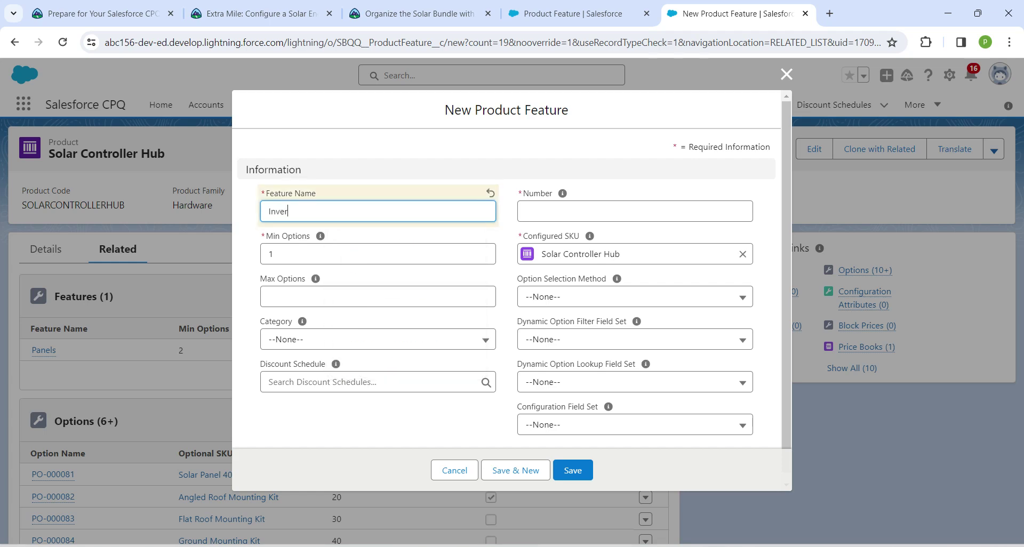
text(ters)
click(274, 253)
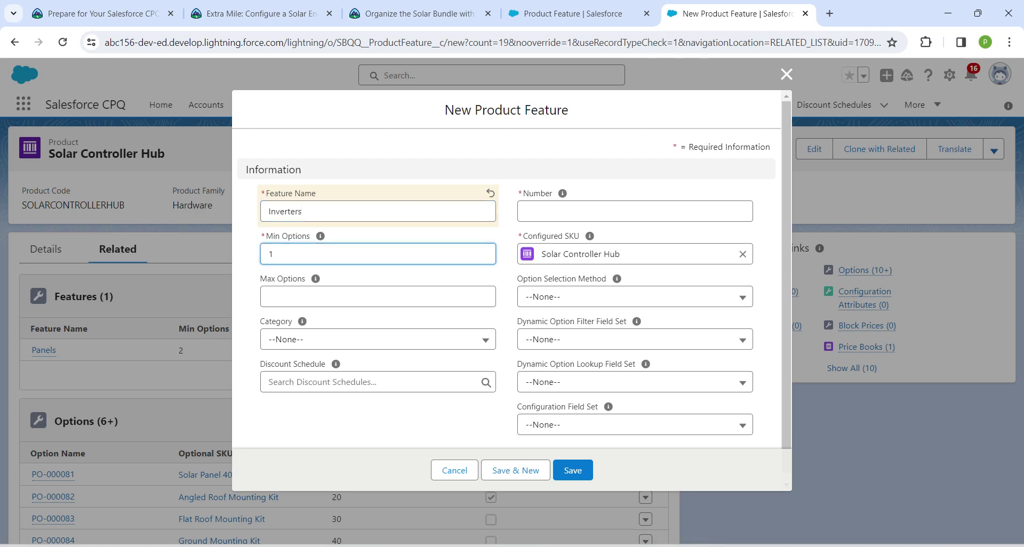
click(270, 296)
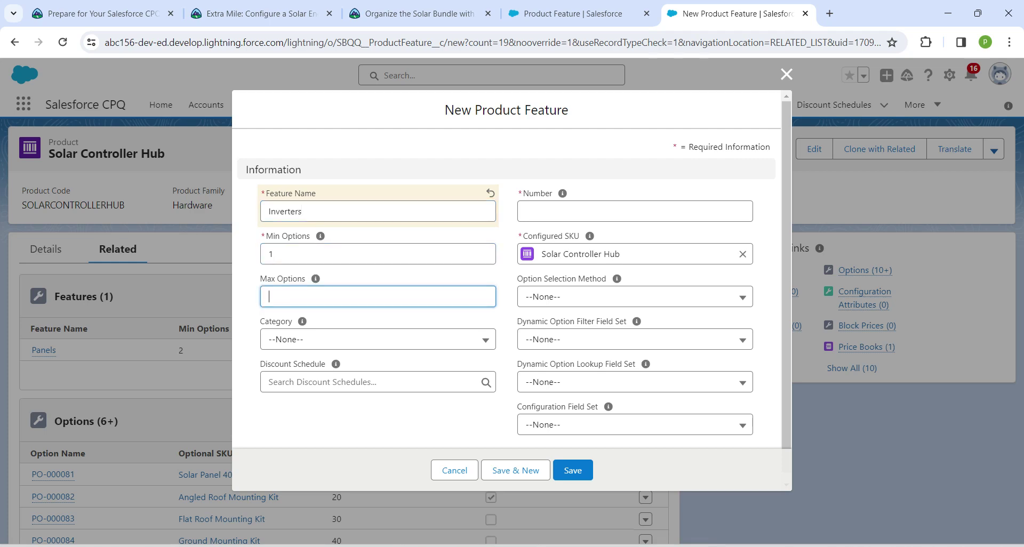
text(1)
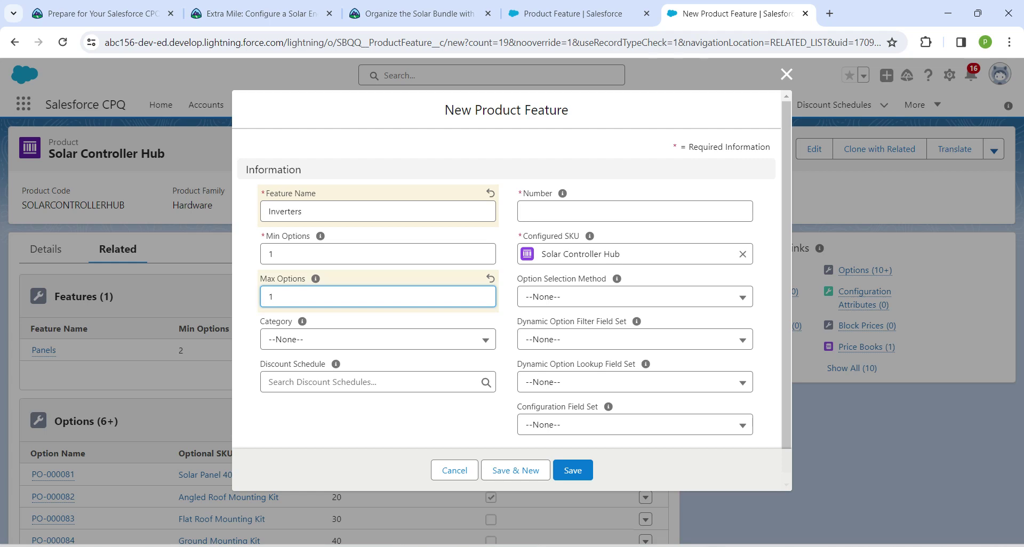
Step: Set the Inverters feature's number to 20 and its category to Solar Essentials, then save it and open another new feature
click(526, 211)
text(20)
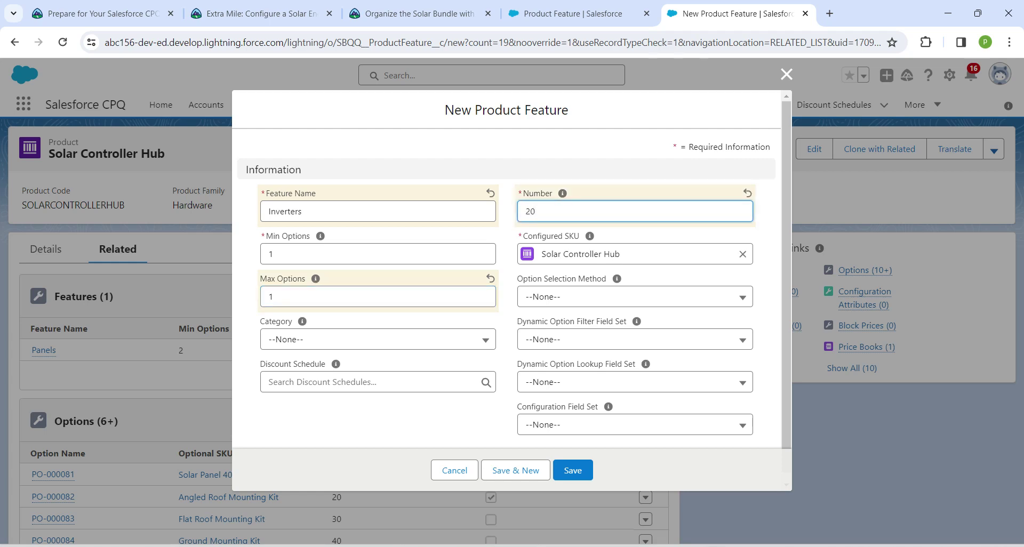
click(378, 340)
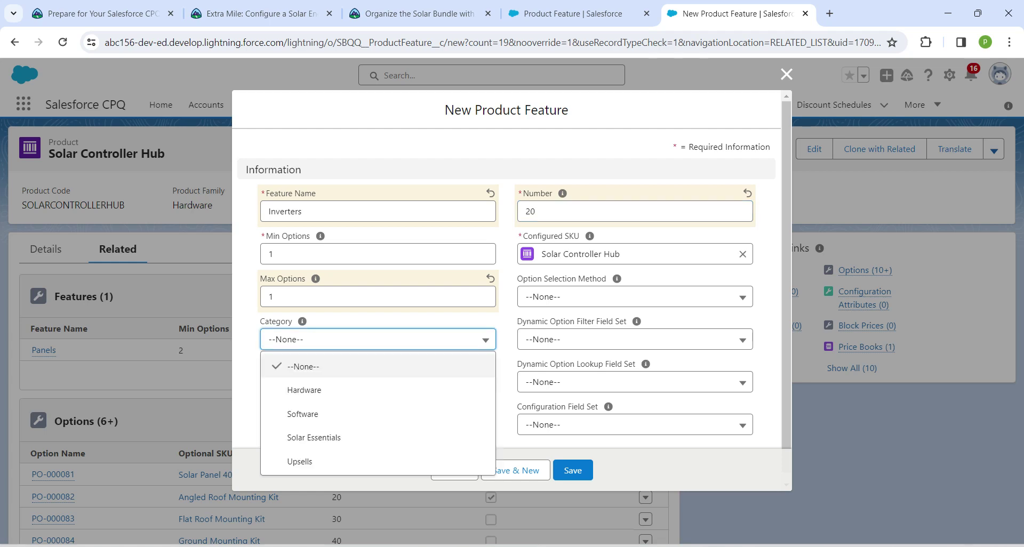
click(314, 437)
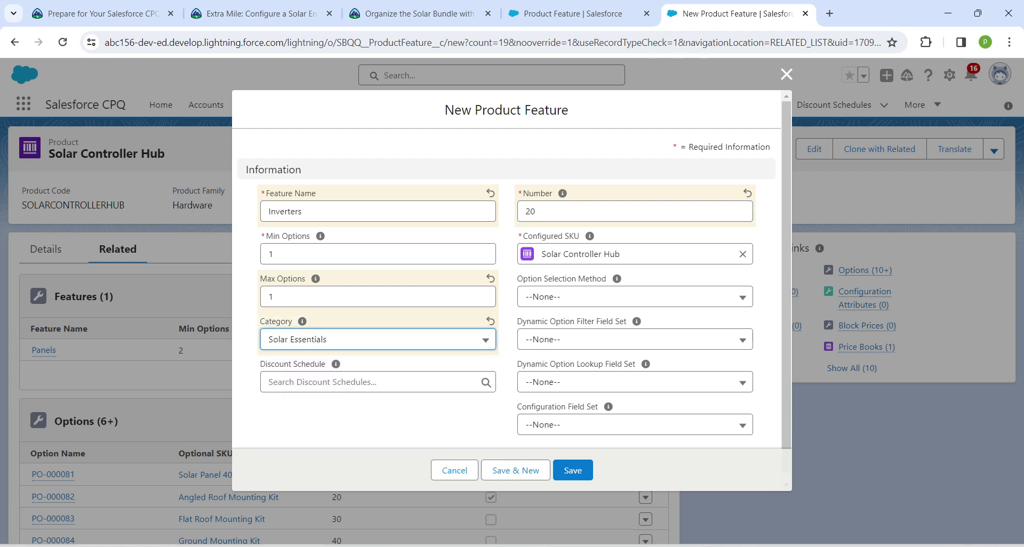
click(573, 470)
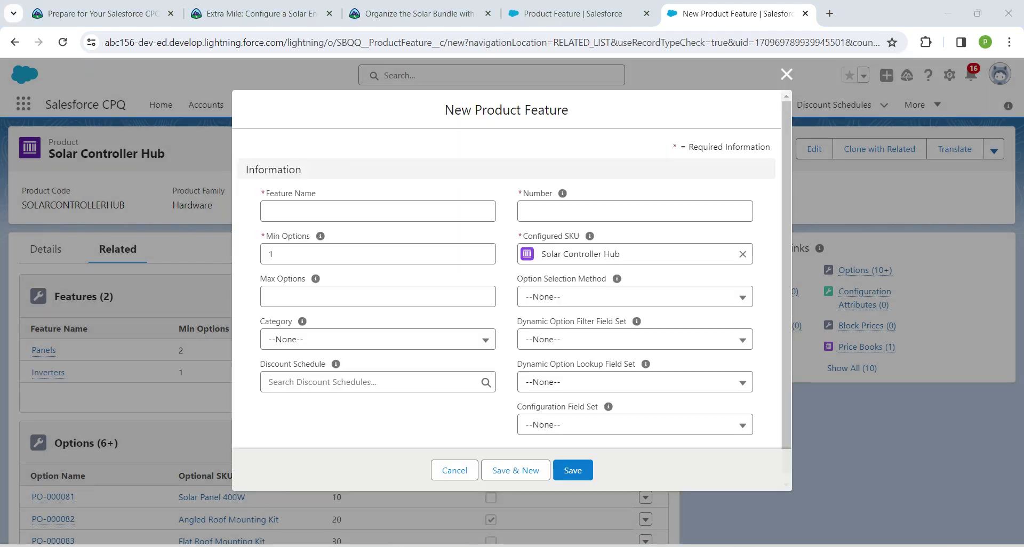
Step: Create the Wiring feature with number 30, Min Options 0 and category Solar Essentials, then save it and open another new feature
click(341, 211)
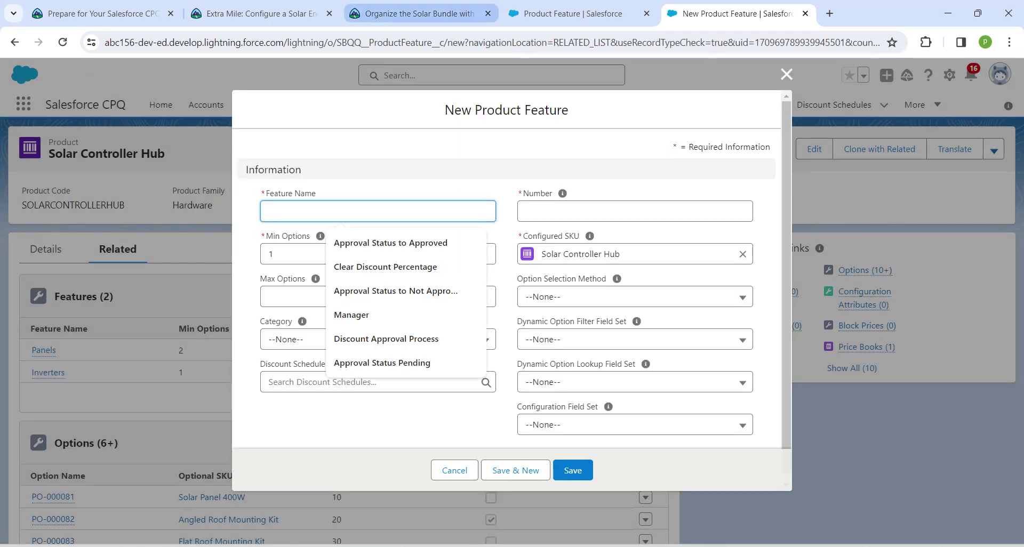
text(Wi)
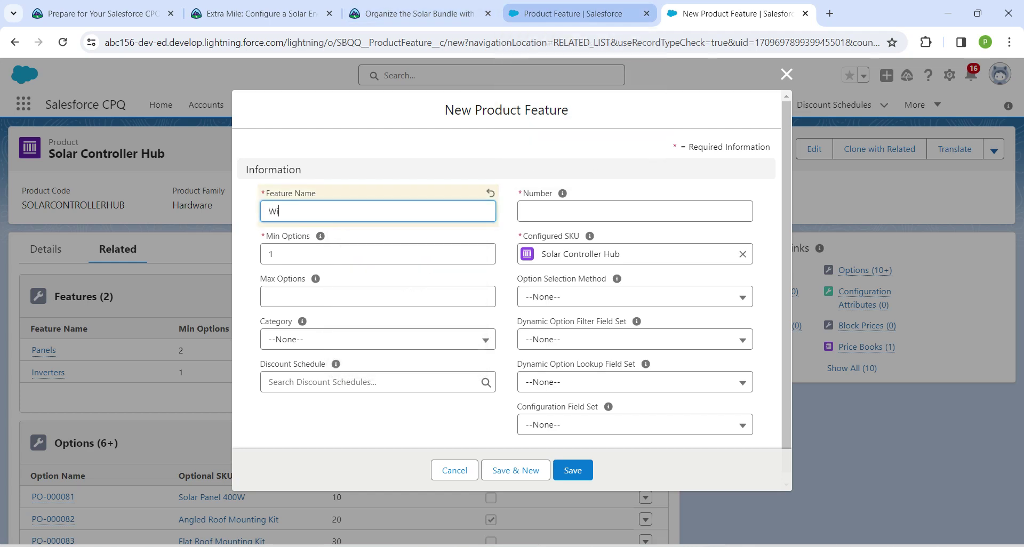
text(ring)
click(586, 212)
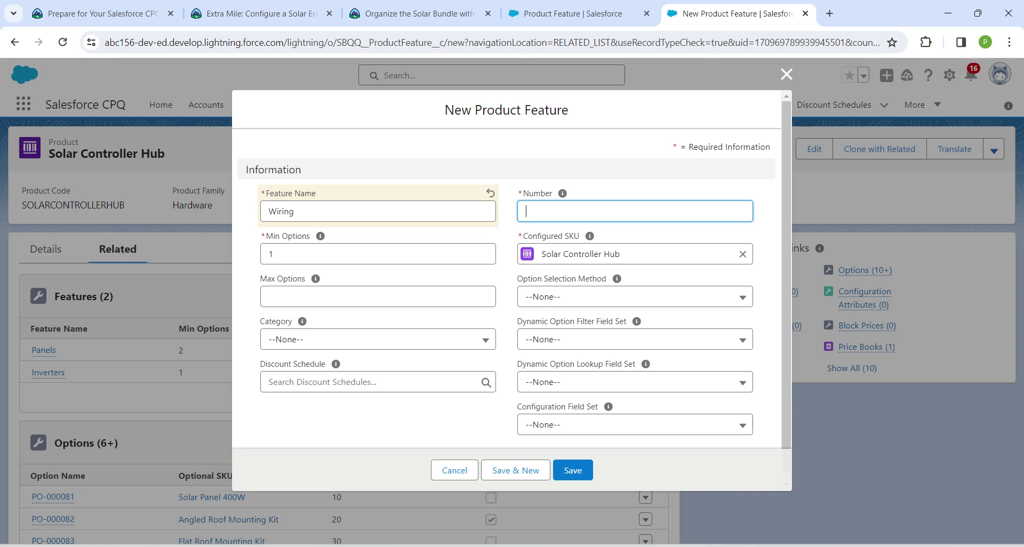
text(30)
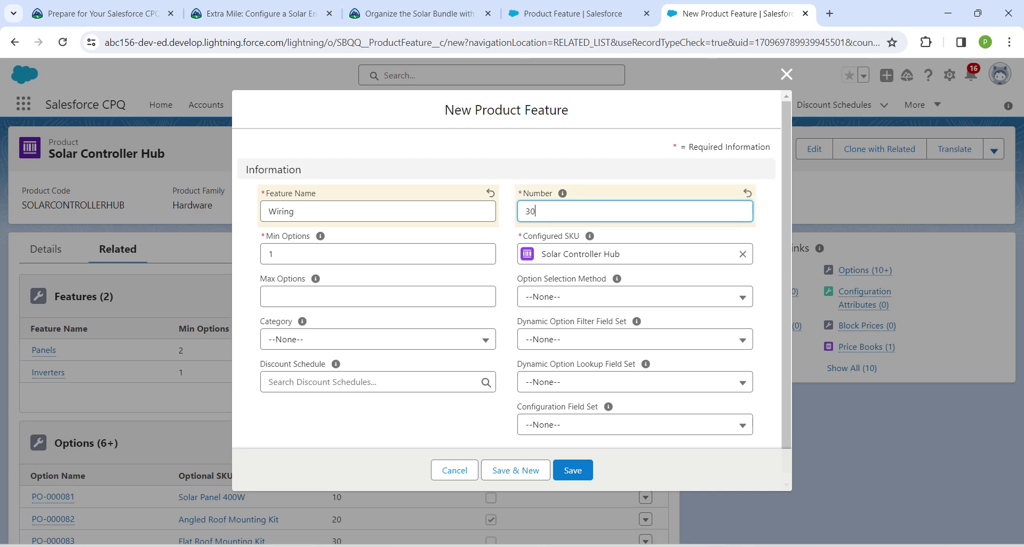
key(Tab)
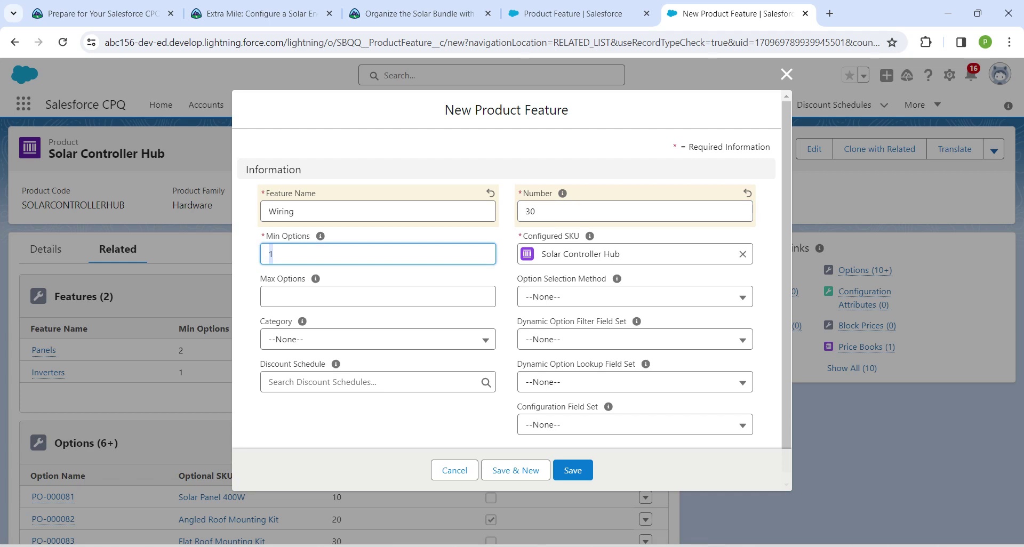
text(0)
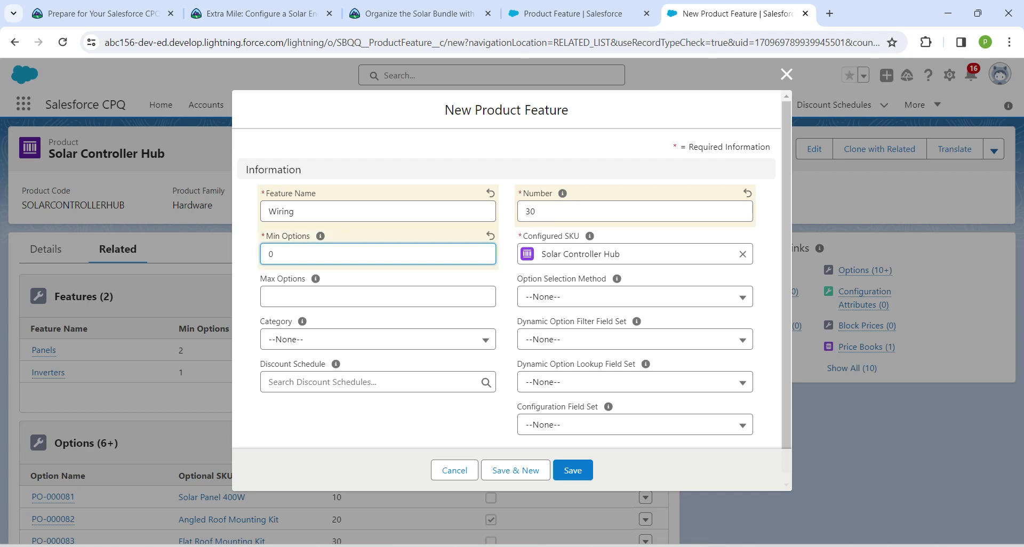
click(378, 340)
click(315, 437)
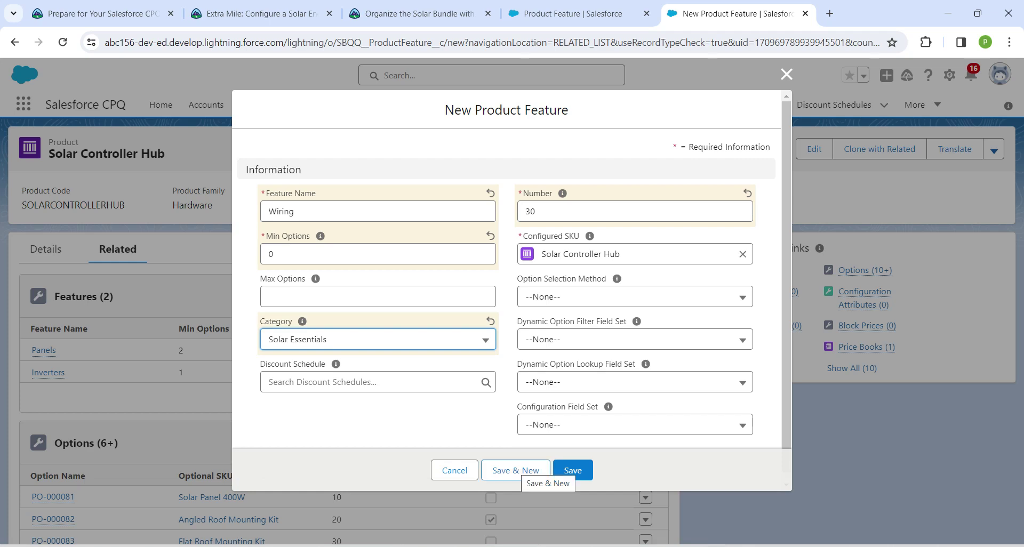
click(515, 470)
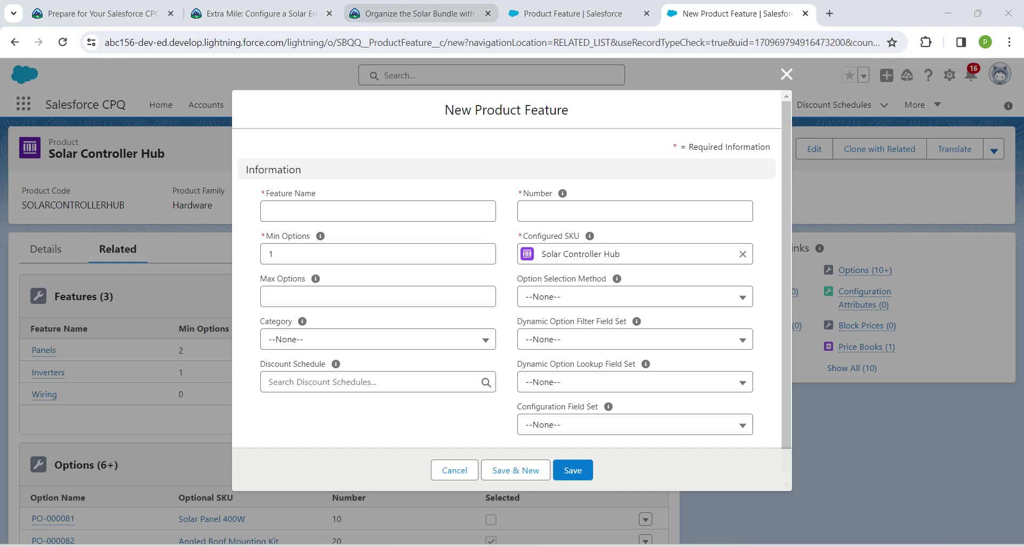
Step: Copy the Battery Backup label from the Trailhead requirements and enter it as the new feature's name in Salesforce CPQ
click(419, 14)
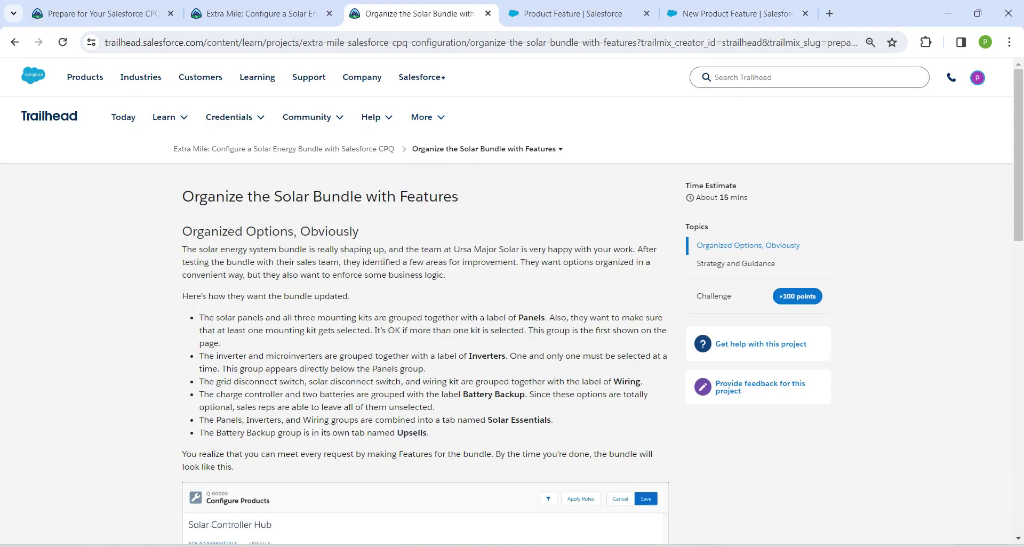
drag(463, 395, 519, 394)
click(736, 13)
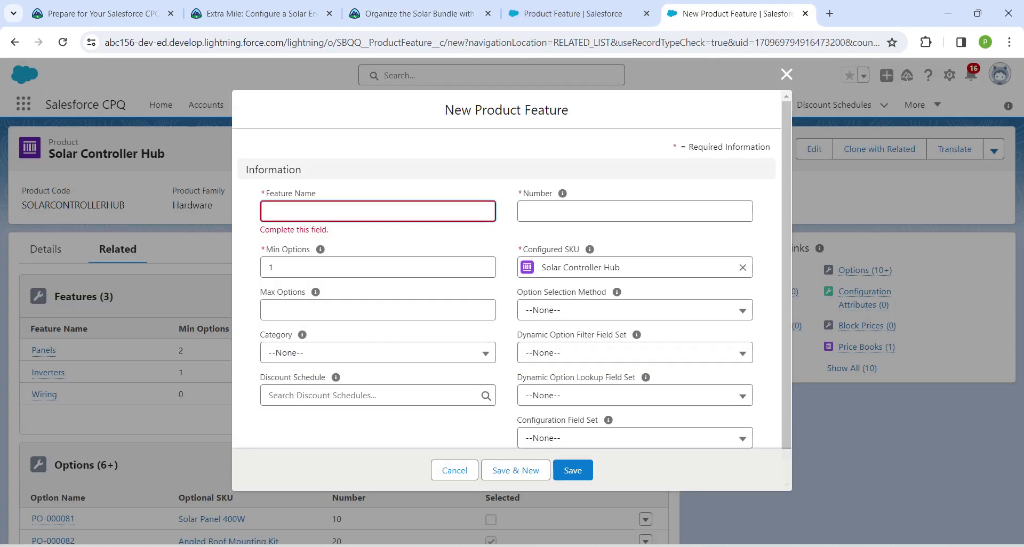
text(Battery Backup)
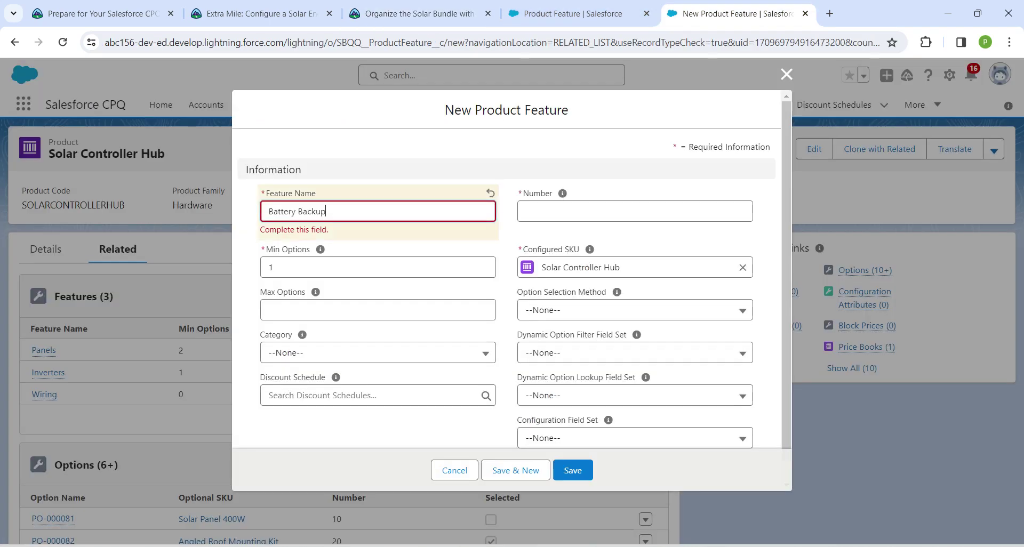
Step: Set the Battery Backup feature's number to 40, Min Options to 0 and category to Upsells, and save the feature
click(586, 211)
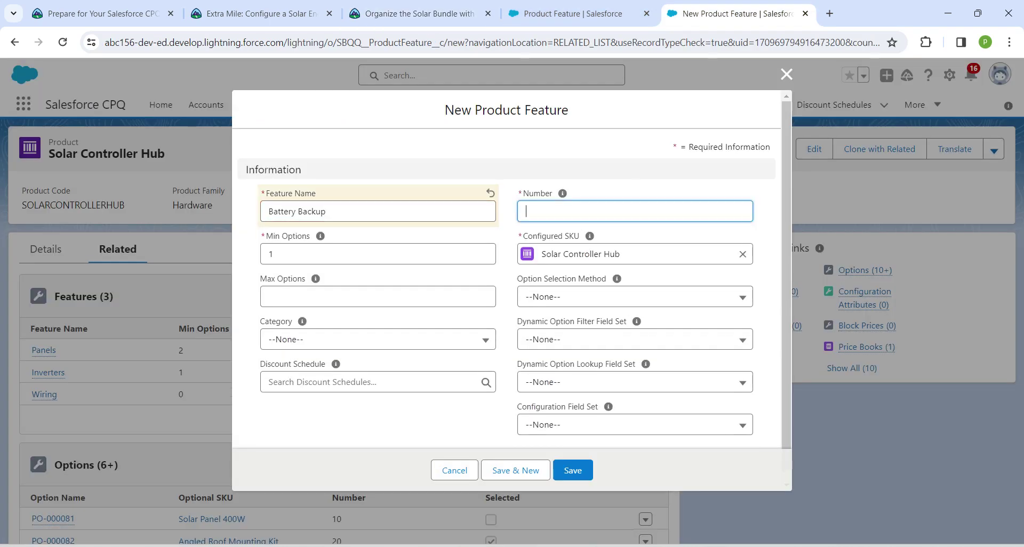
text(40)
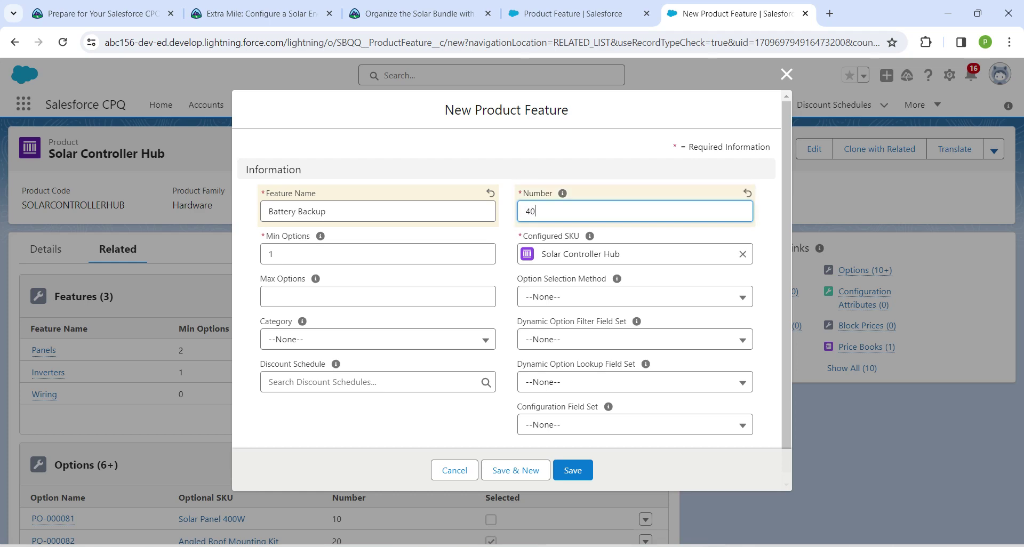
key(Tab)
text(0)
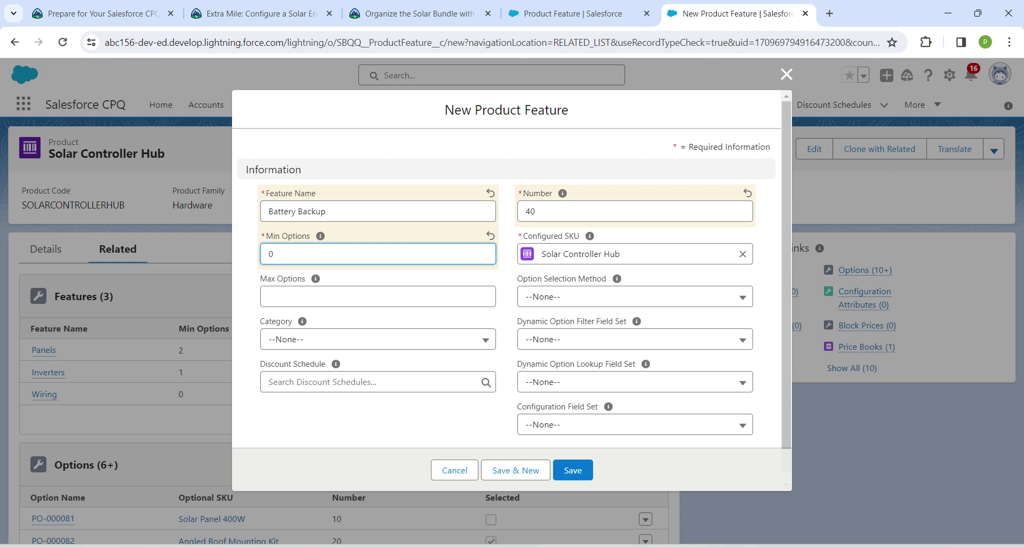
click(378, 340)
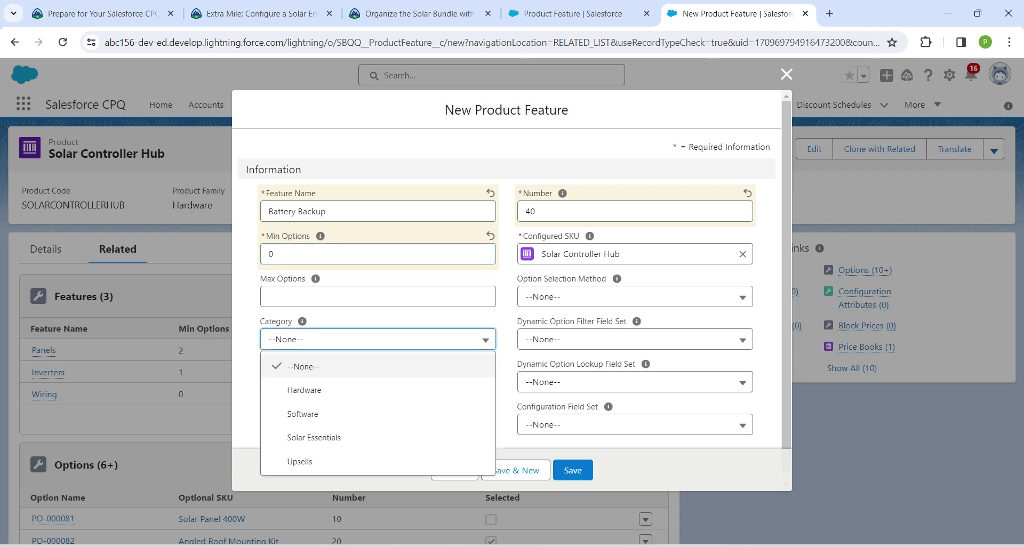
click(300, 461)
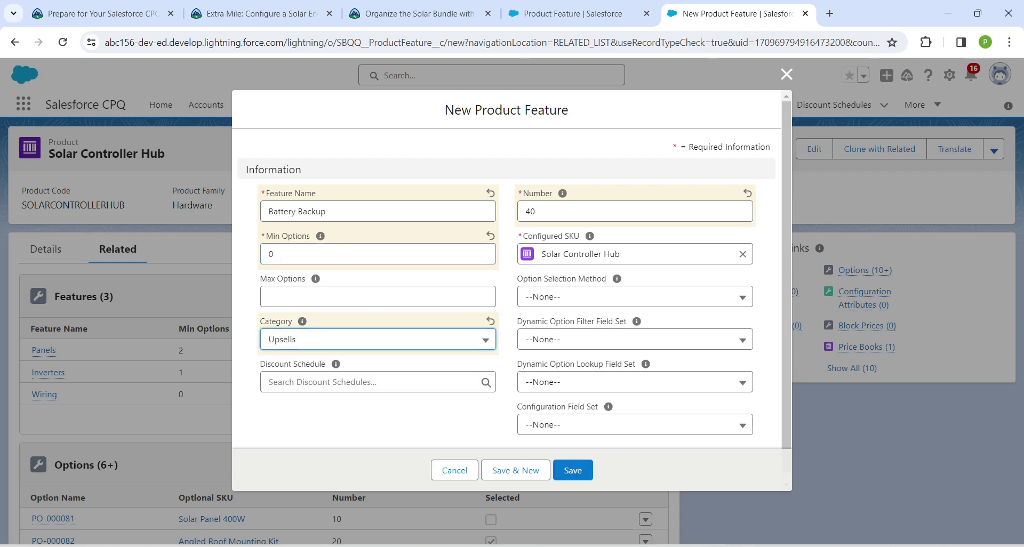
click(573, 471)
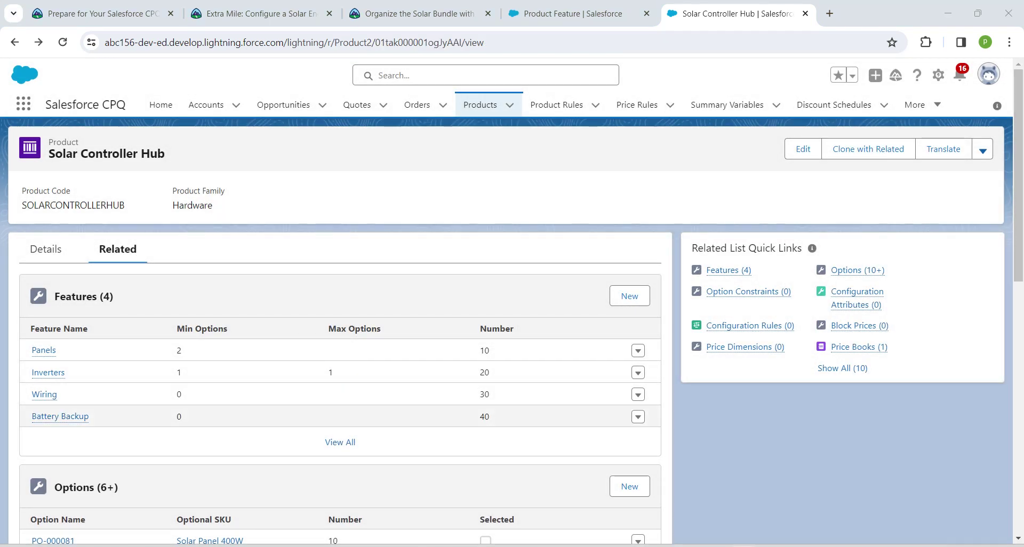
Step: Assign the Panels feature to the Solar Panel 400W option of Solar Controller Hub and save the option
scroll(340, 442, down, 1)
scroll(340, 391, down, 2)
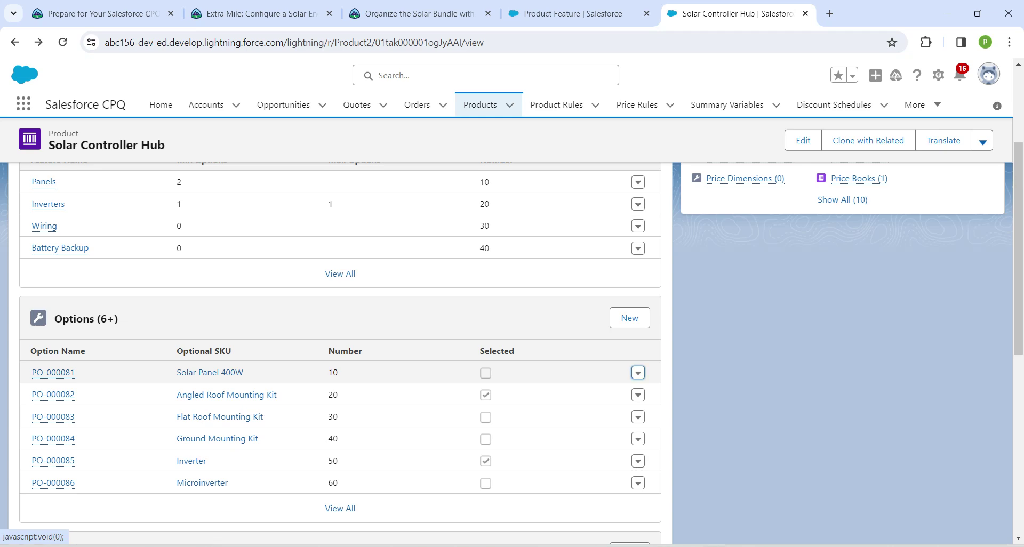
click(637, 372)
click(607, 394)
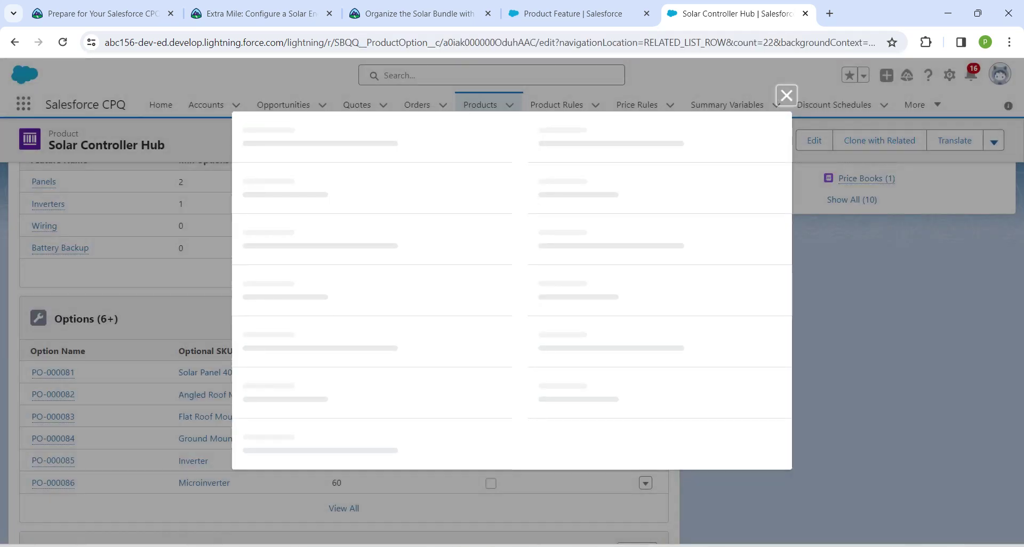
click(620, 276)
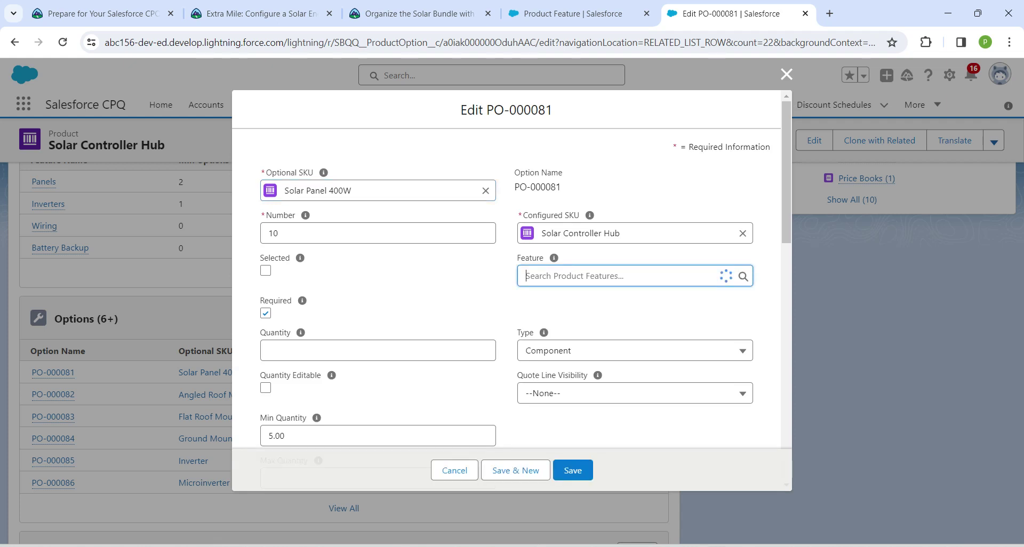
text(pa)
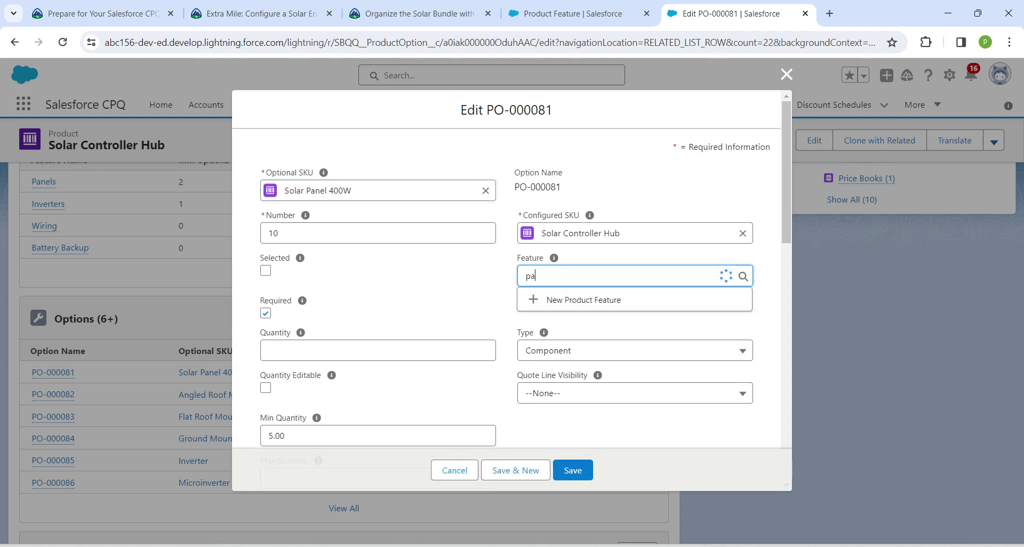
text(ne)
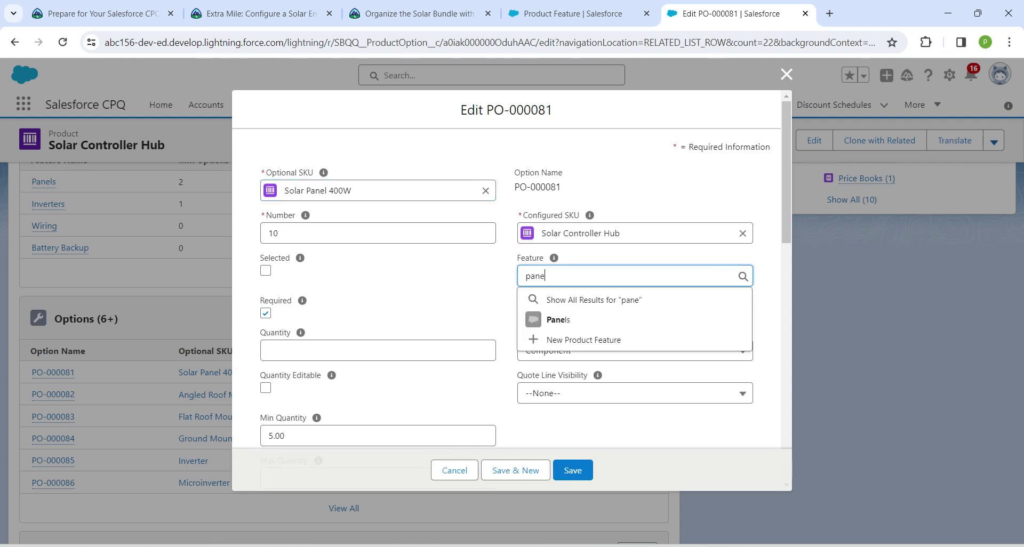
click(576, 319)
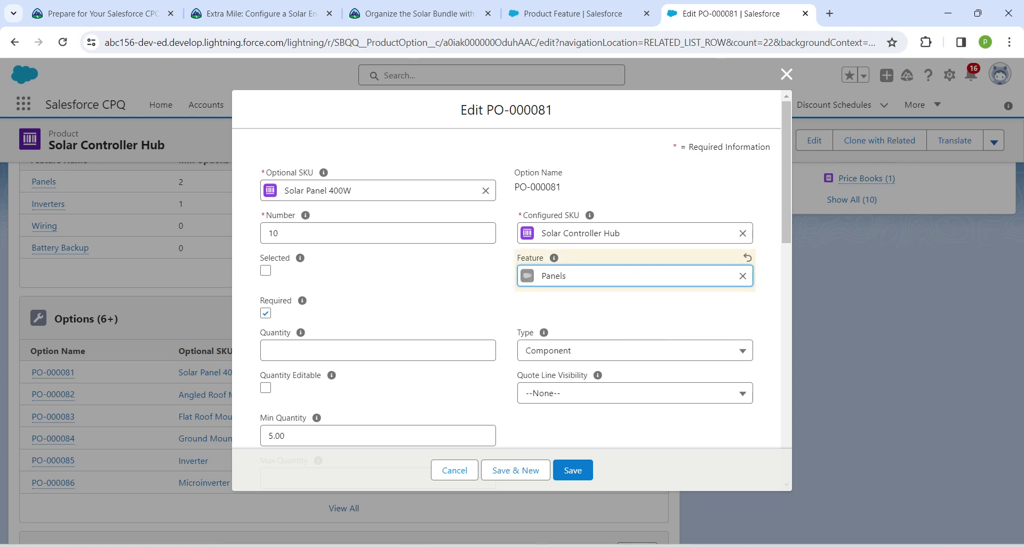
click(573, 469)
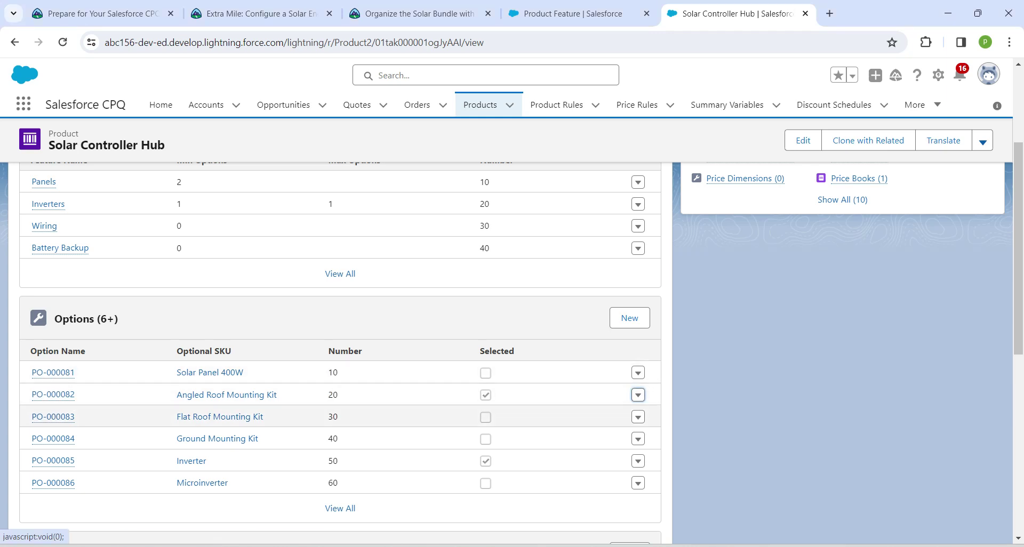
Step: Assign the Panels feature to the Angled Roof Mounting Kit option of Solar Controller Hub and save the option
click(638, 394)
click(606, 418)
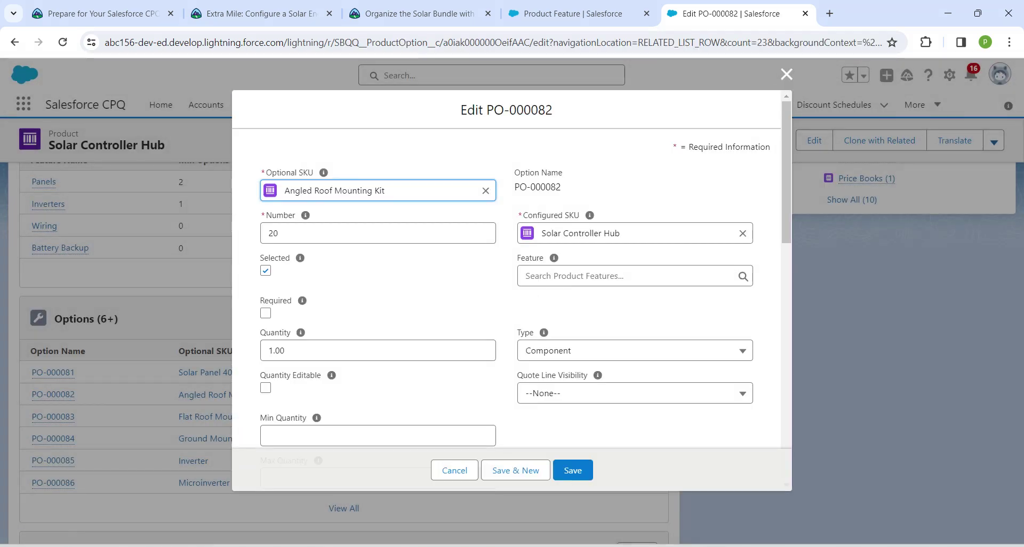
click(586, 276)
text(panel)
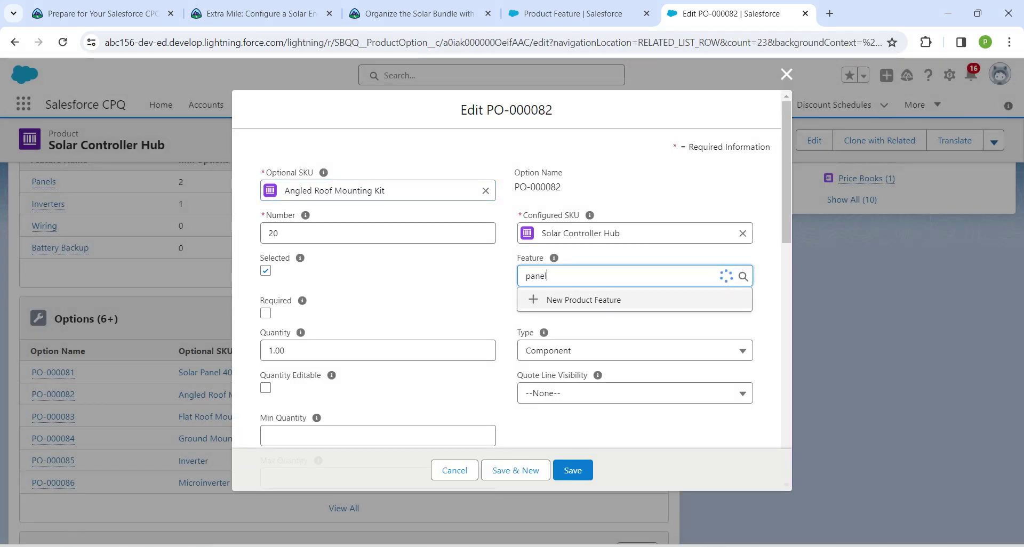
key(Down)
key(Return)
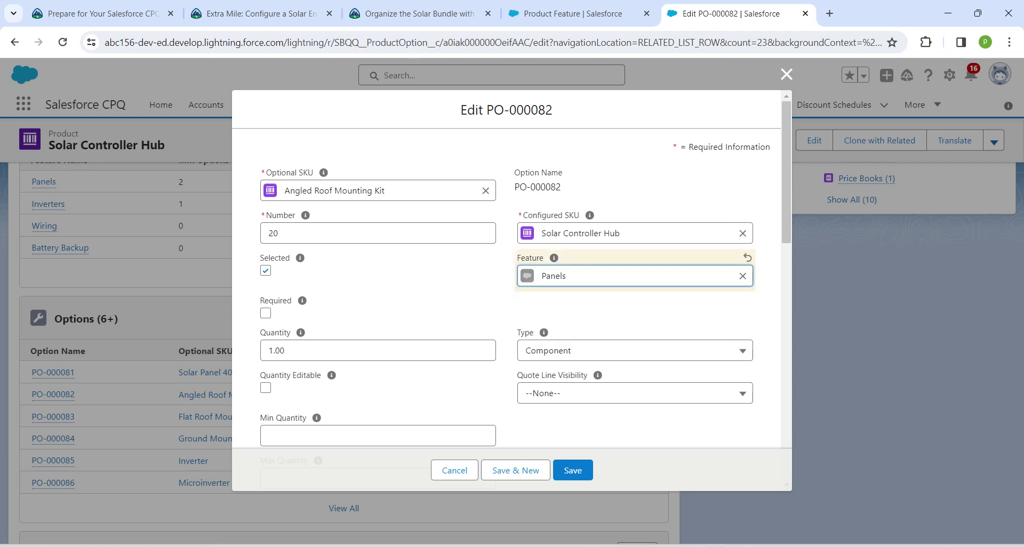
click(572, 471)
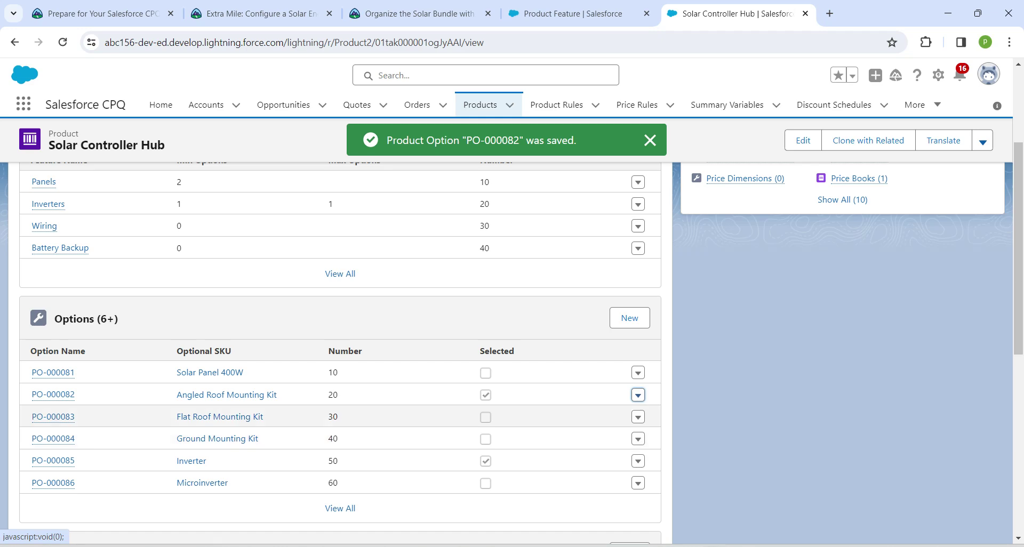
Step: Assign the Panels feature to the Flat Roof Mounting Kit option and save the option
click(638, 417)
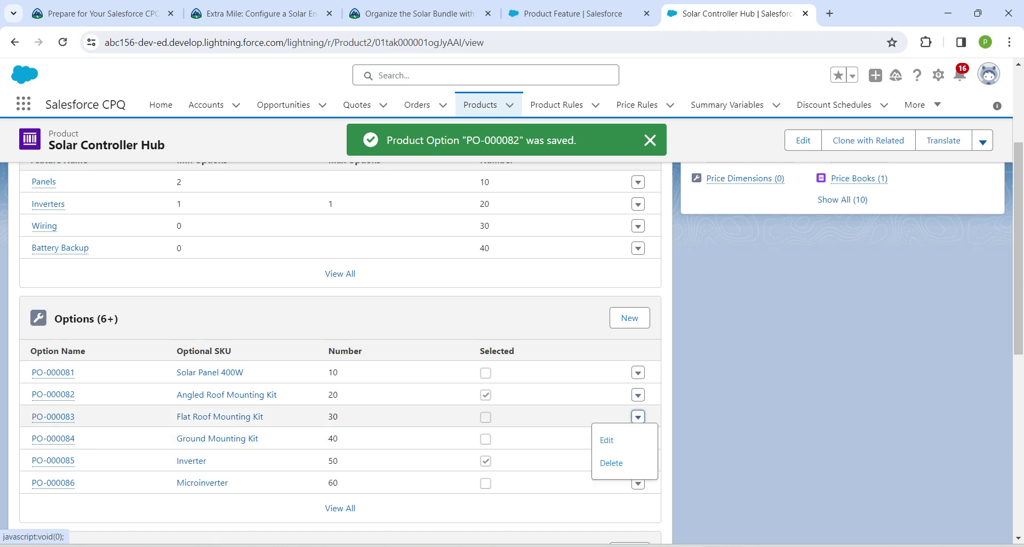
key(Return)
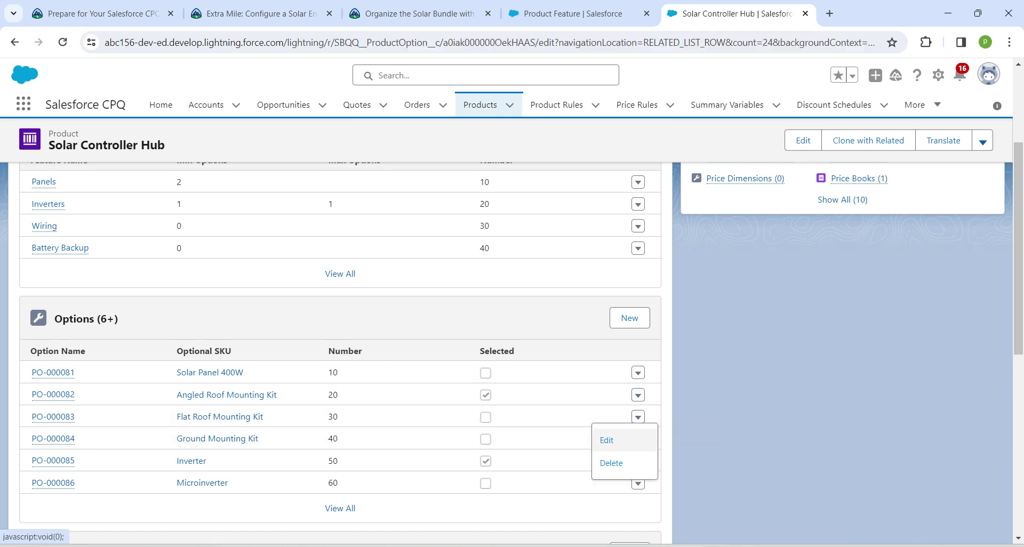
click(607, 276)
text(p)
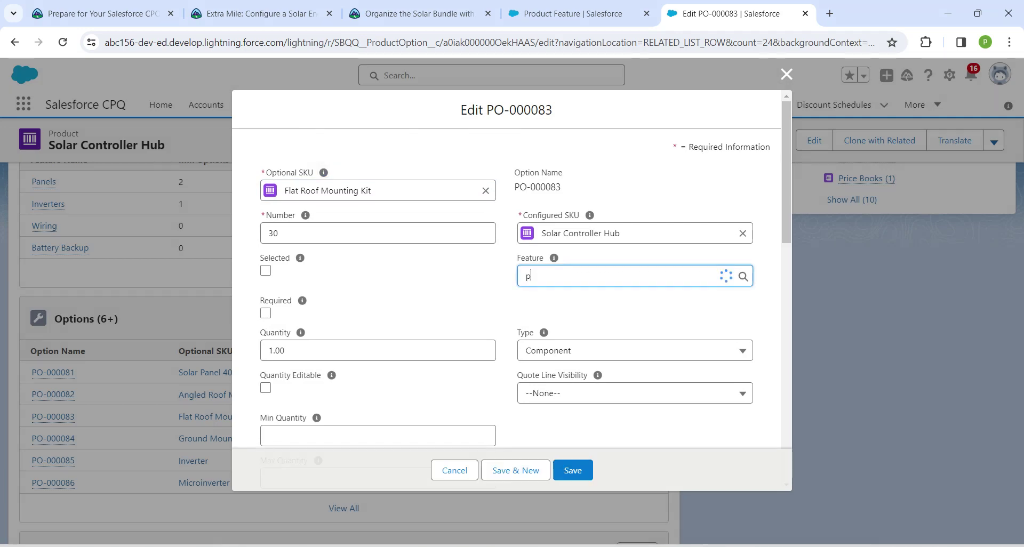
text(anel)
key(Down)
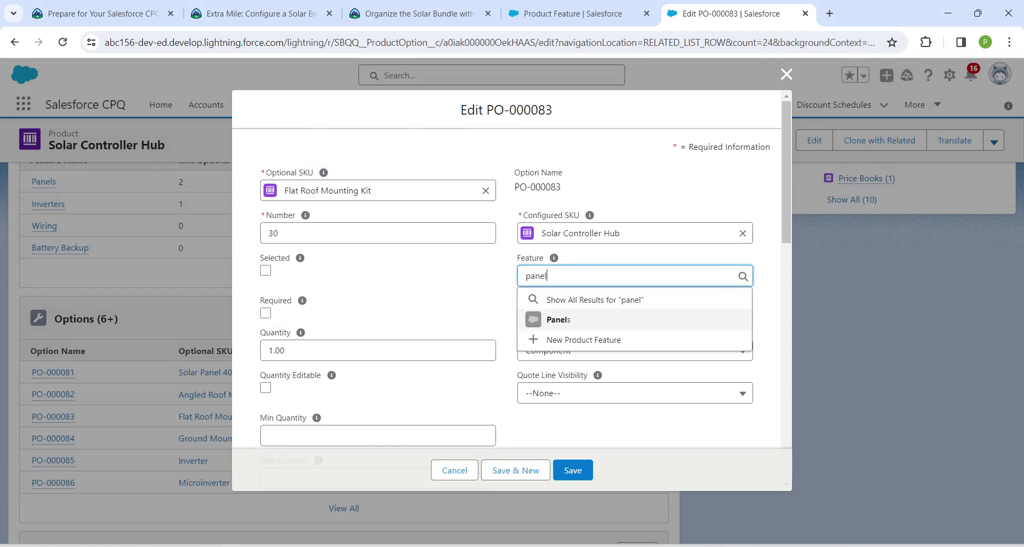
key(Return)
click(572, 470)
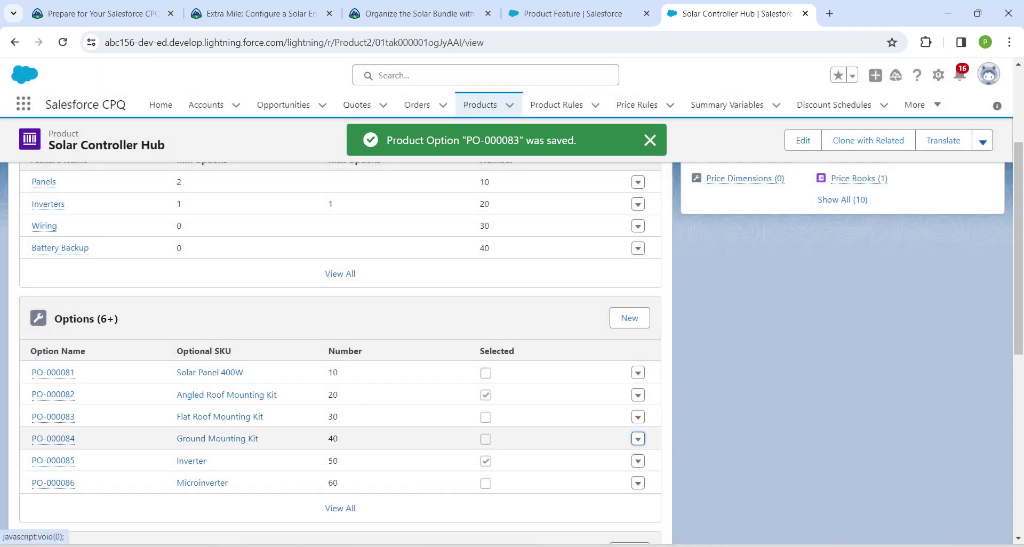
Step: Assign the Panels feature to the Ground Mounting Kit option and save the option
click(637, 439)
click(608, 457)
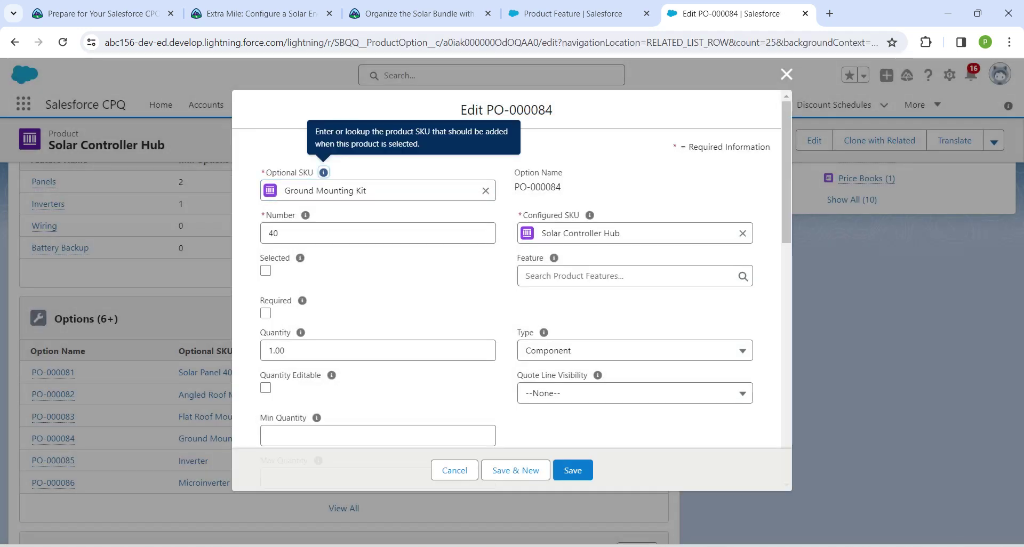
click(579, 276)
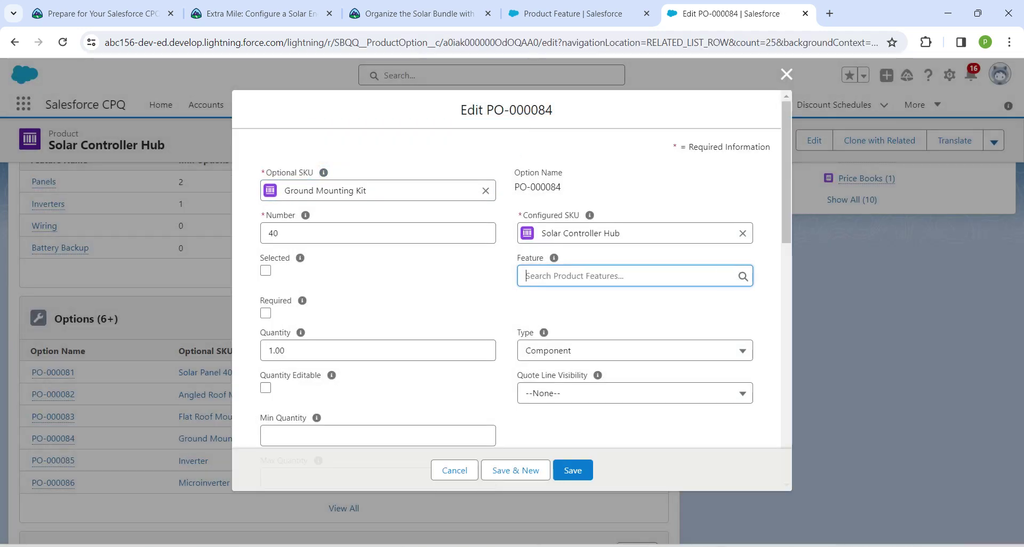
text(panel)
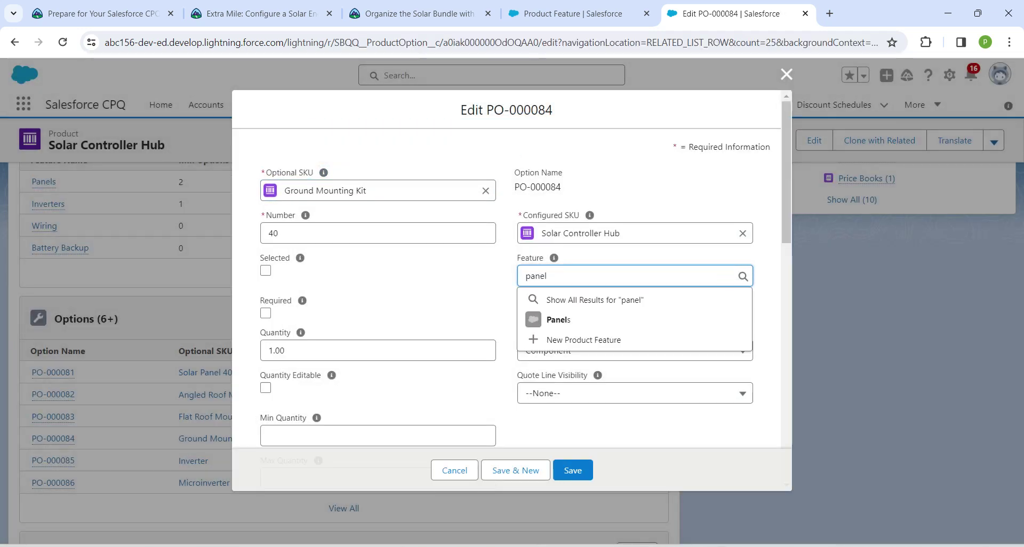
click(565, 319)
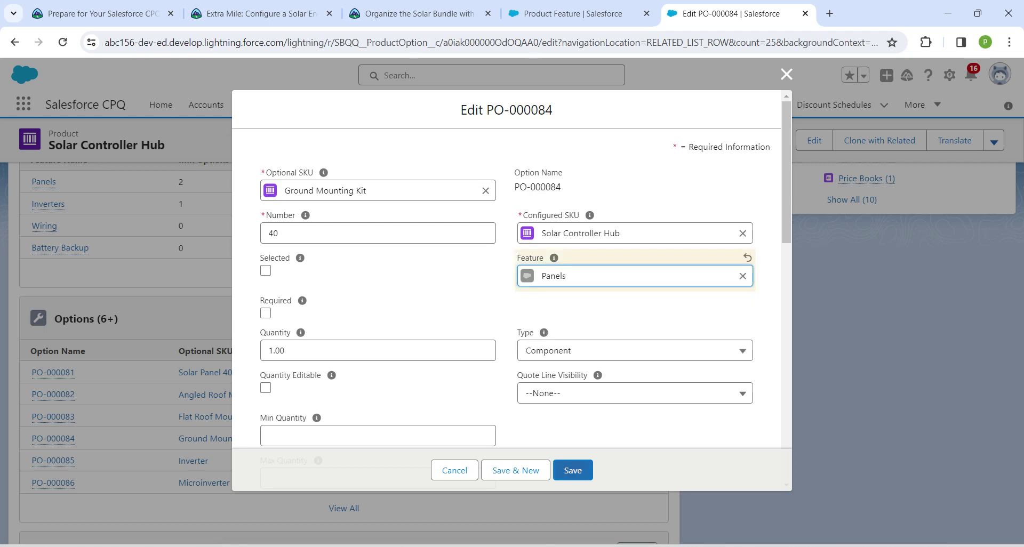
click(573, 470)
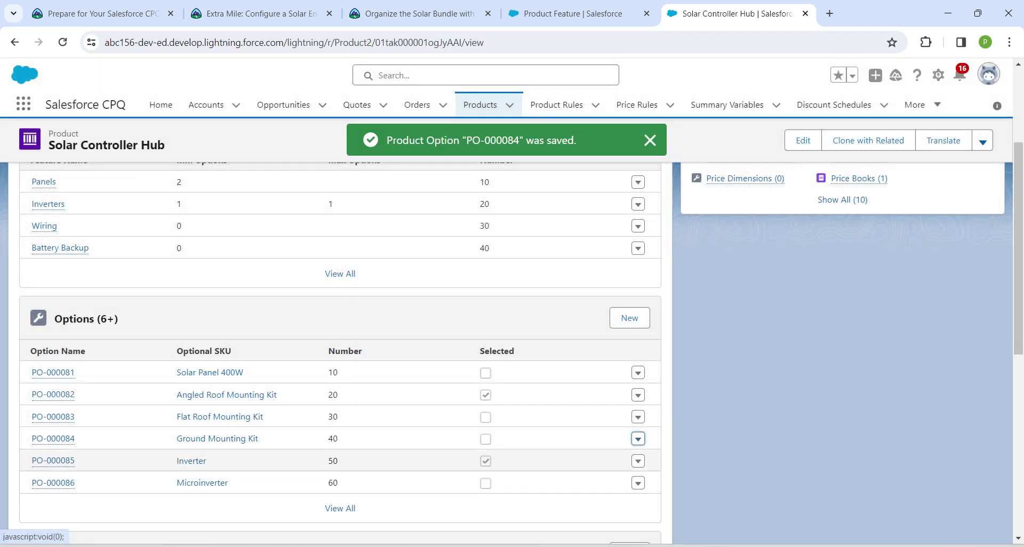
Step: Assign the Inverters feature to the Inverter option of Solar Controller Hub and save the option
click(638, 461)
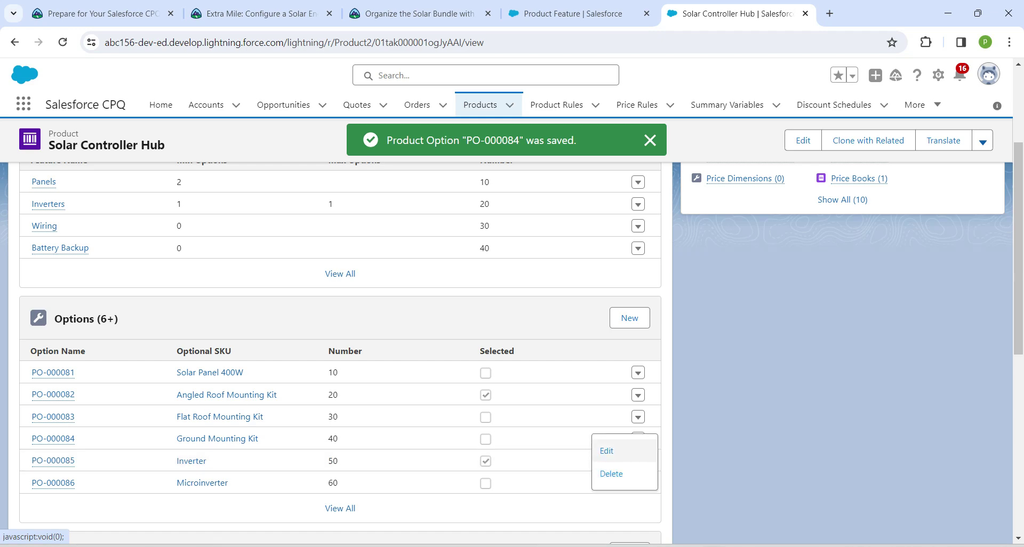
click(607, 451)
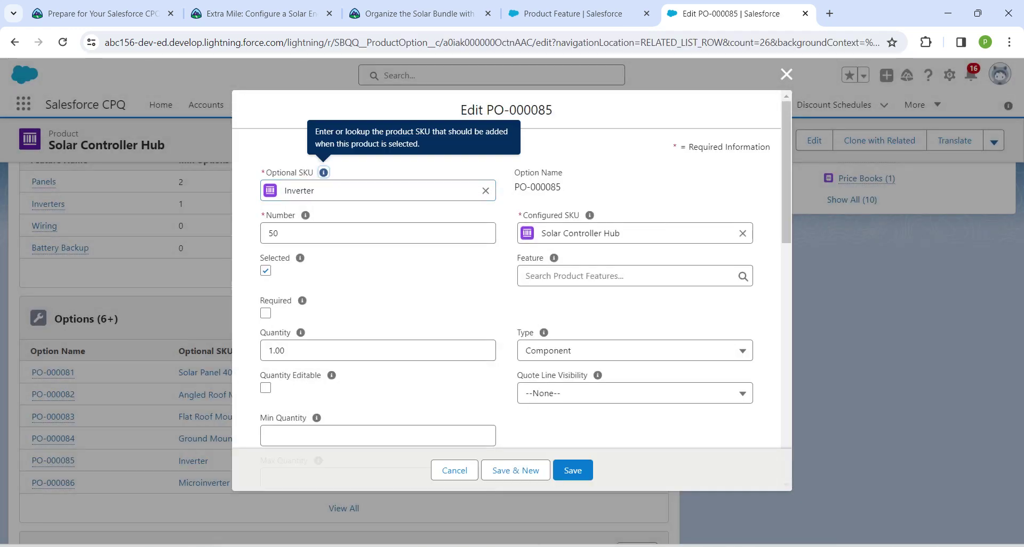
text(inv)
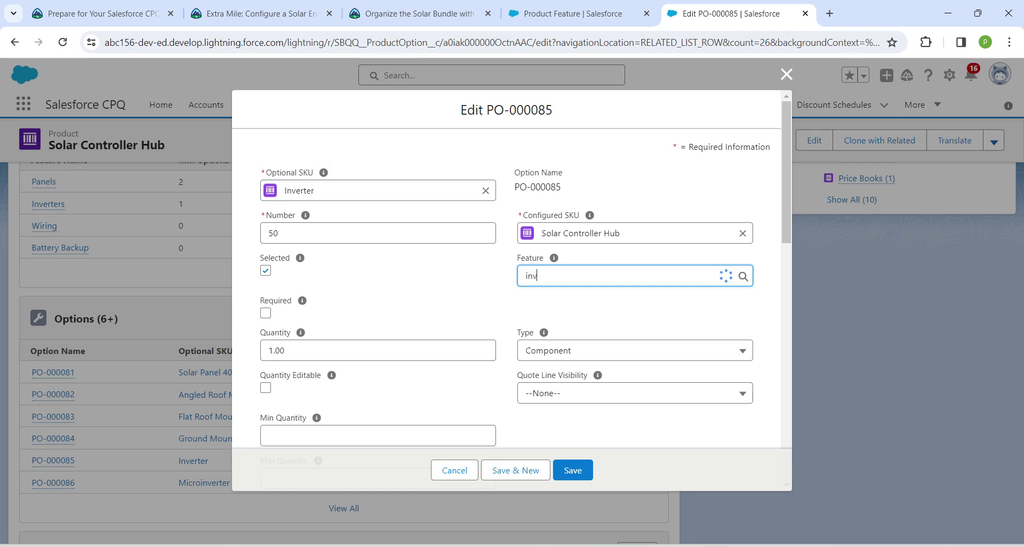
text(er)
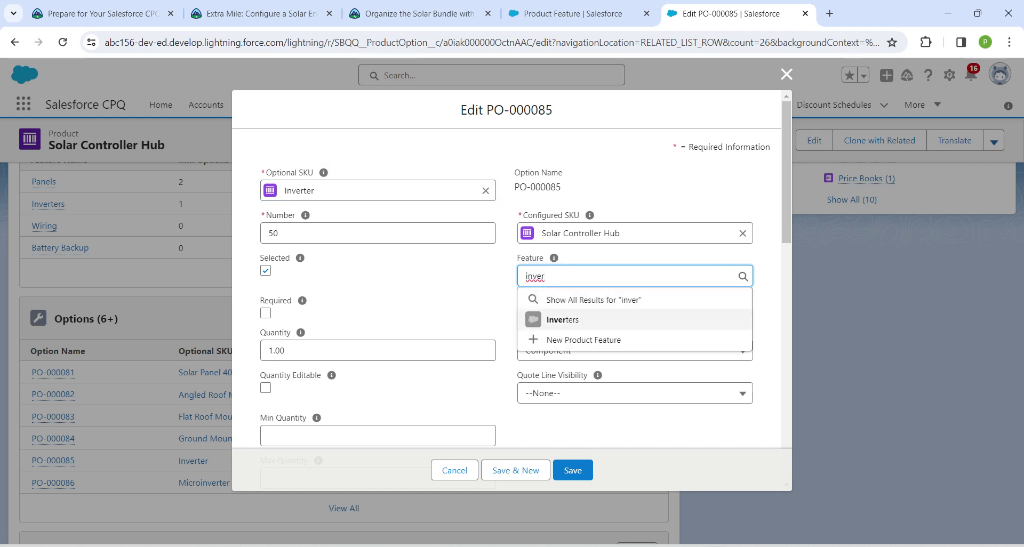
key(Return)
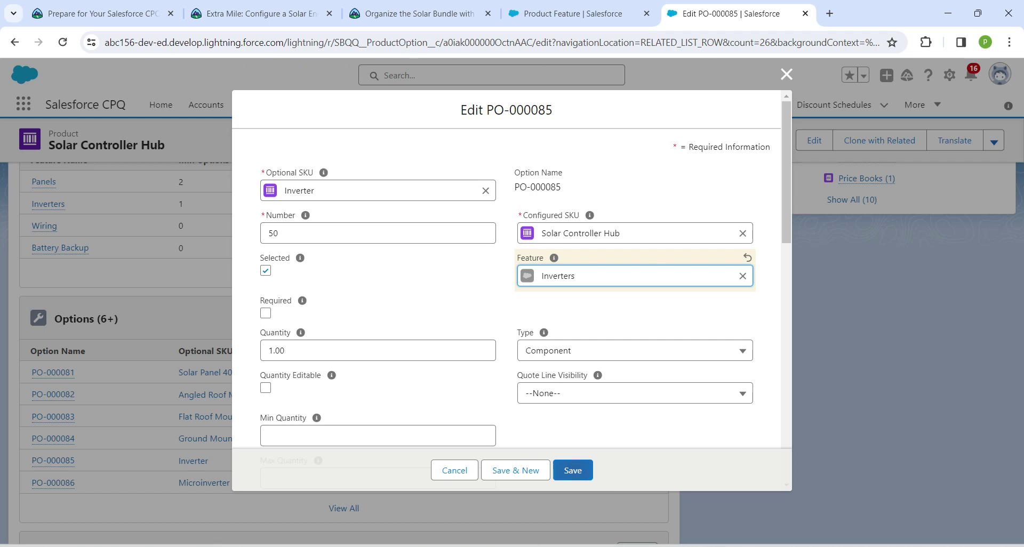
click(573, 470)
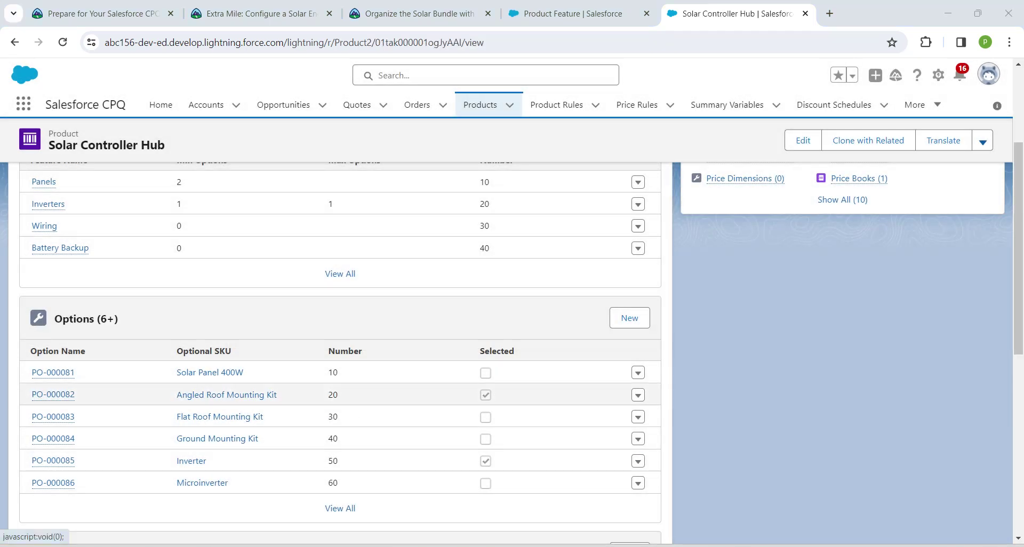
Step: Assign the Inverters feature to the Microinverter option and save the option
click(637, 483)
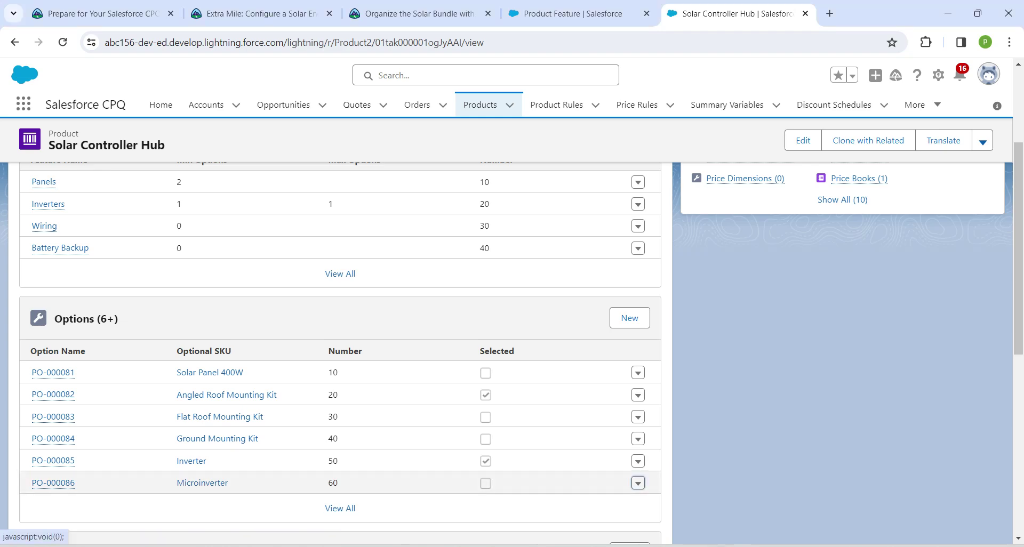
click(637, 482)
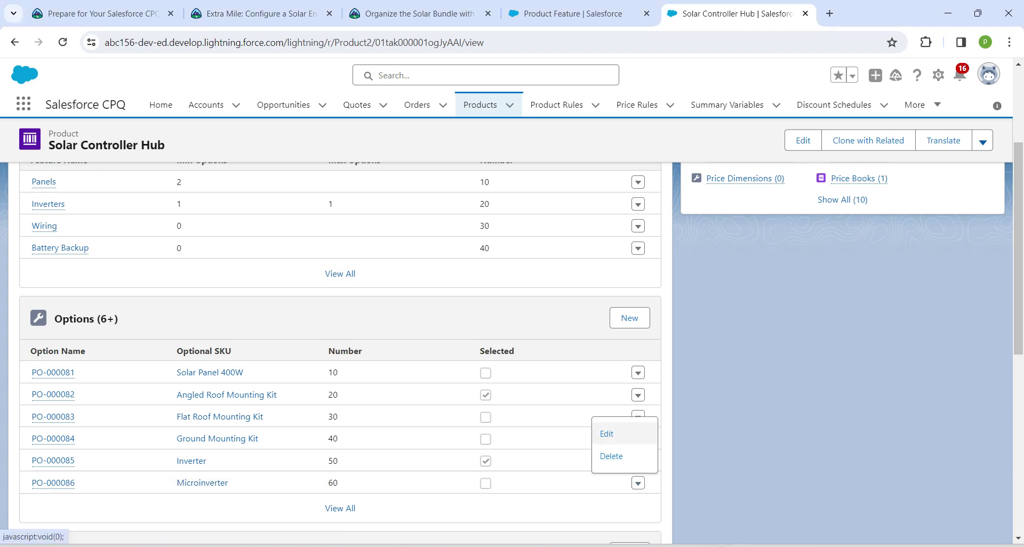
click(606, 433)
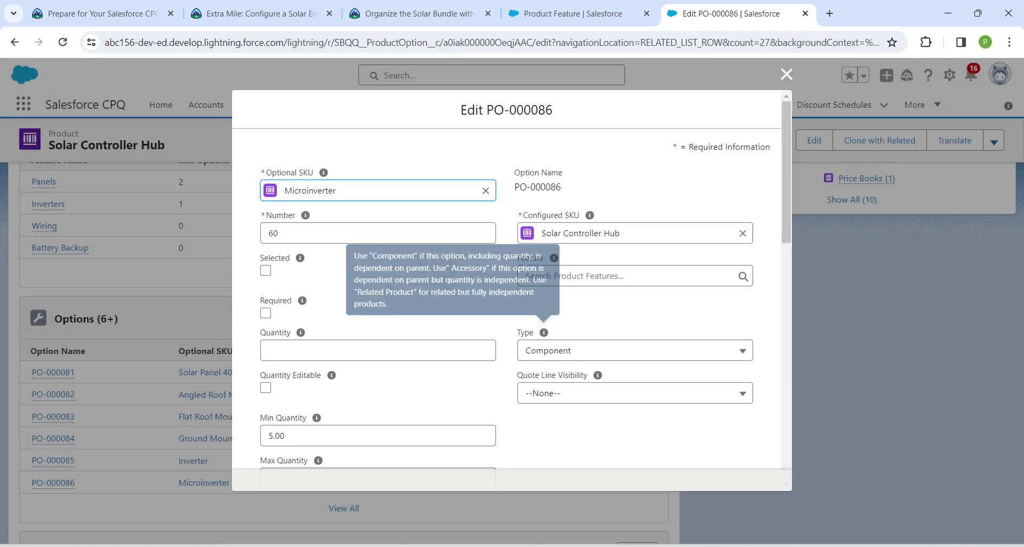
click(627, 276)
text(inver)
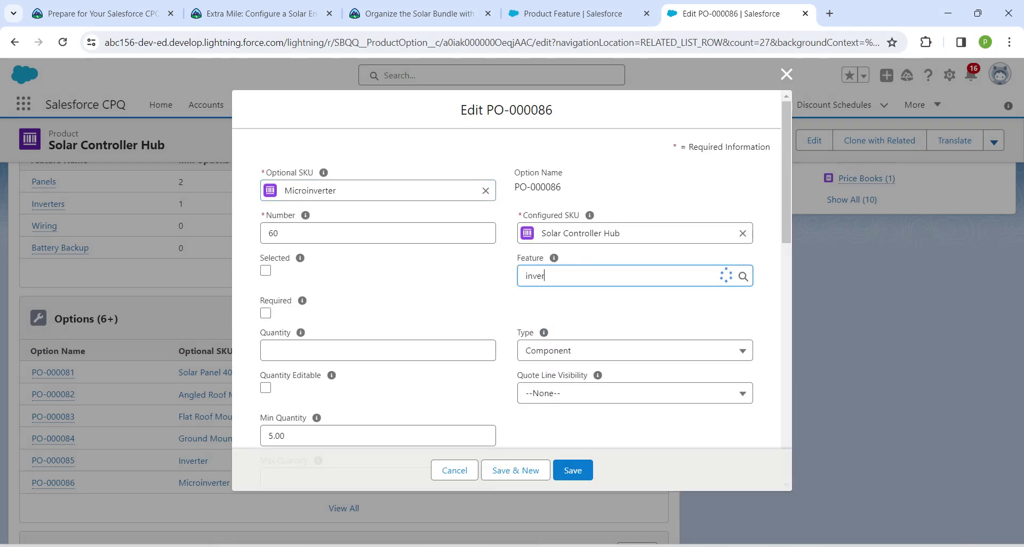
click(586, 319)
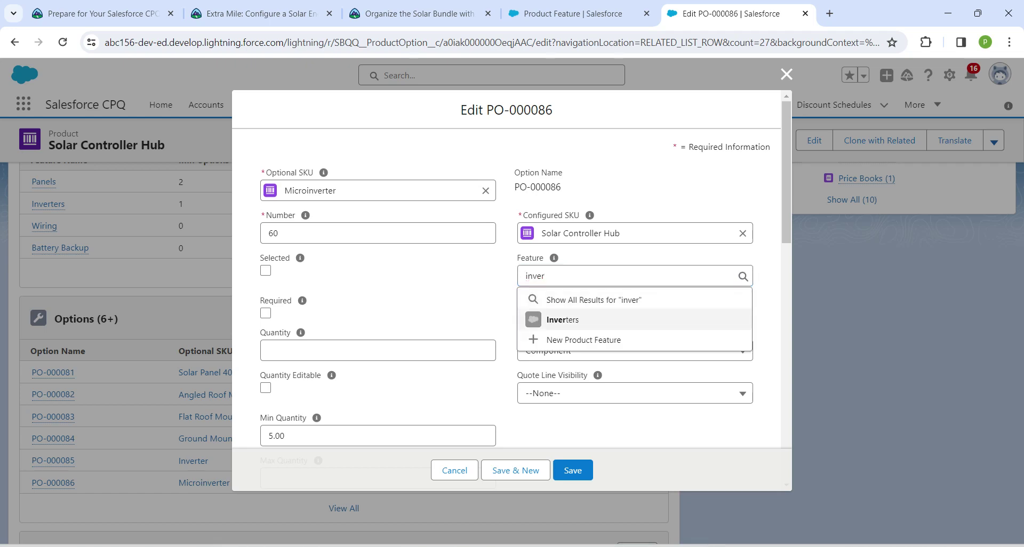
click(573, 470)
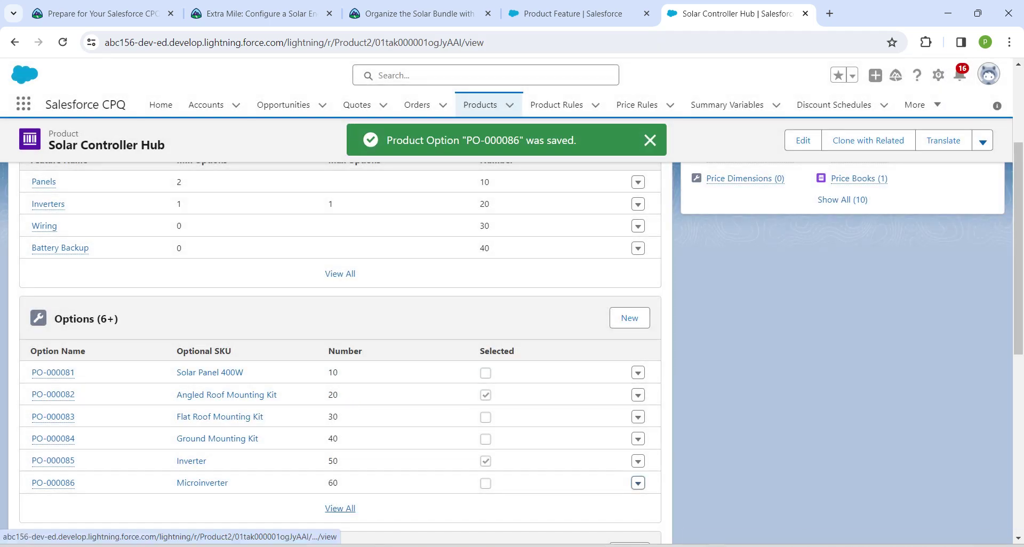
Step: Show the full options list of Solar Controller Hub, assign the Wiring feature to the Grid Disconnect Switch option and save it
click(340, 509)
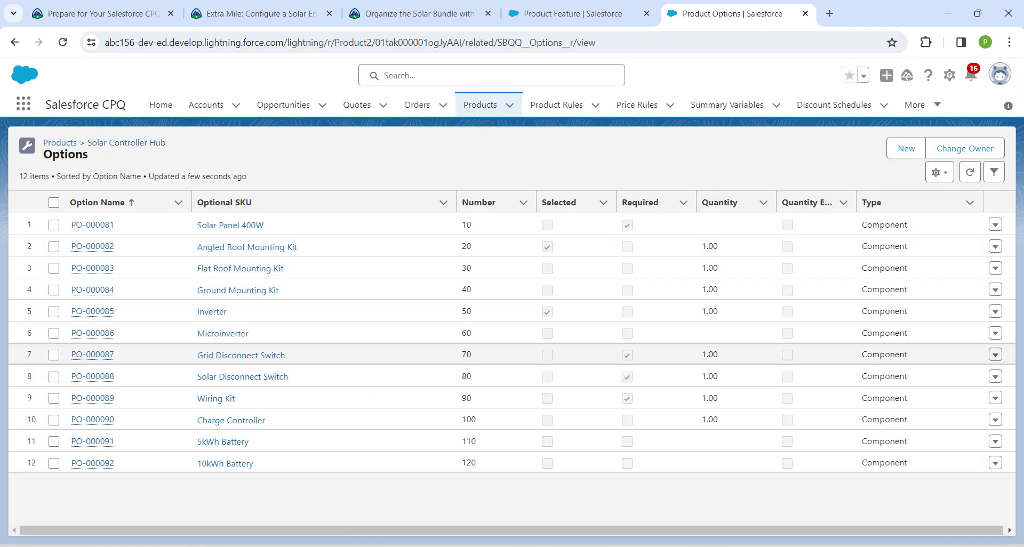
click(995, 354)
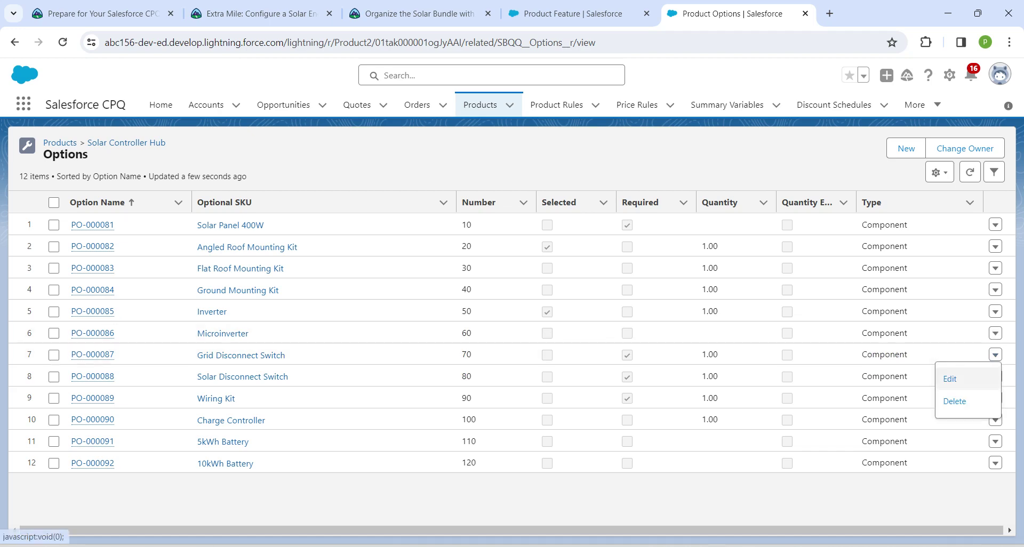
click(950, 379)
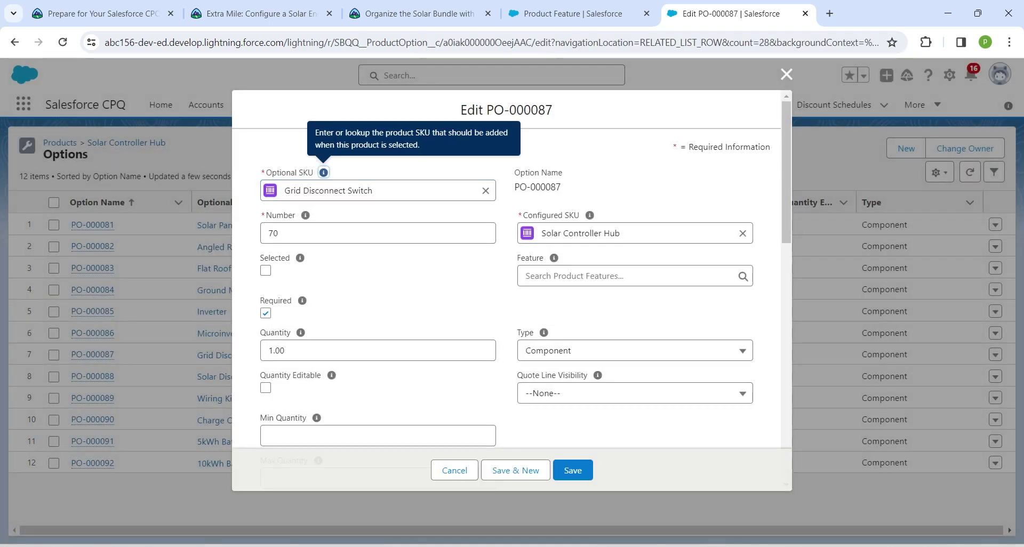
click(634, 277)
text(wiring)
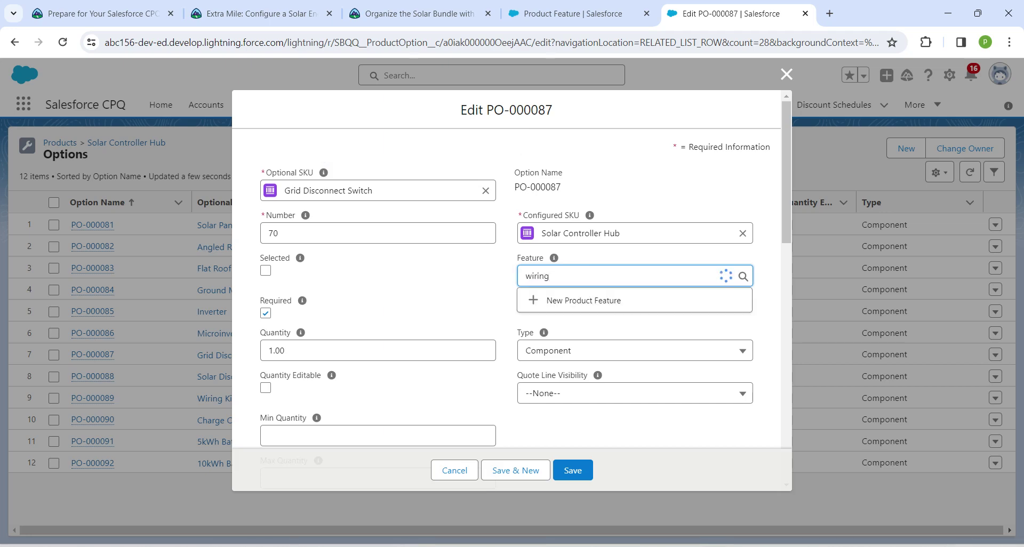
click(558, 318)
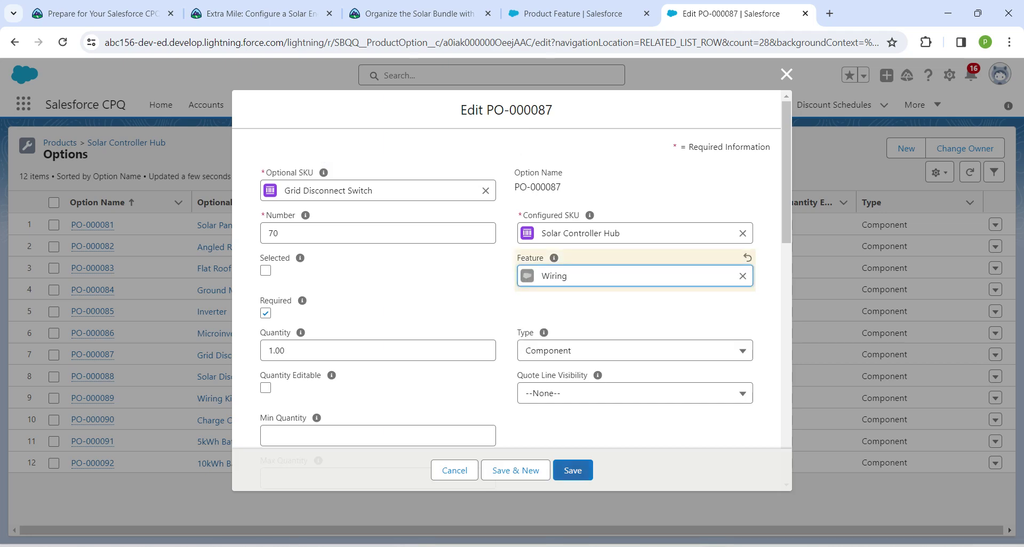
click(573, 470)
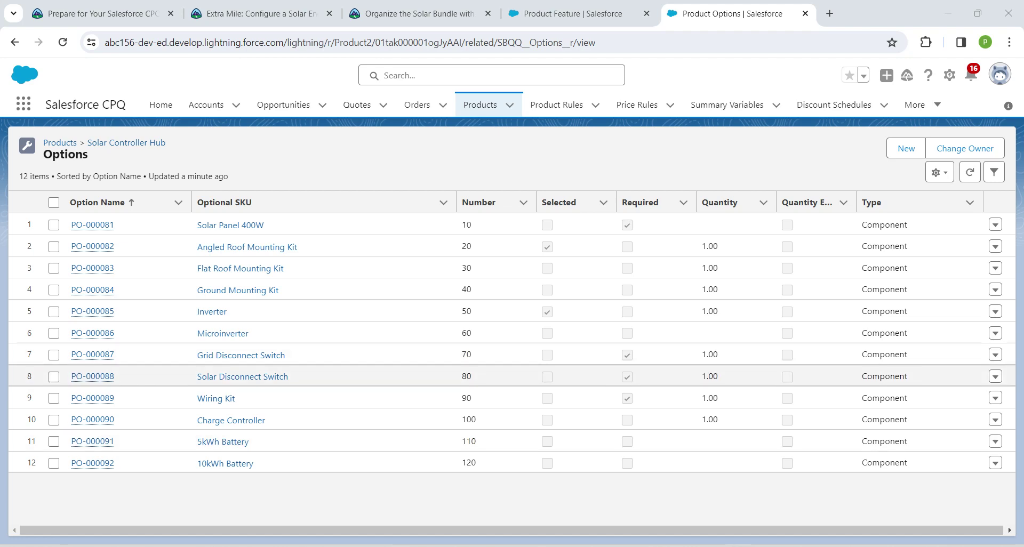
Step: Assign the Wiring feature to the Solar Disconnect Switch option and save the option
click(995, 377)
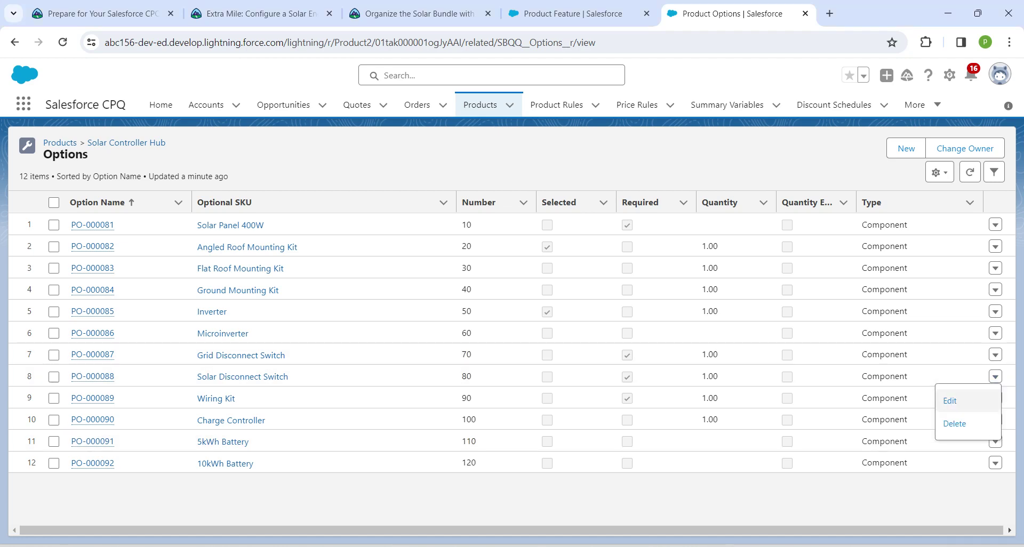
click(949, 400)
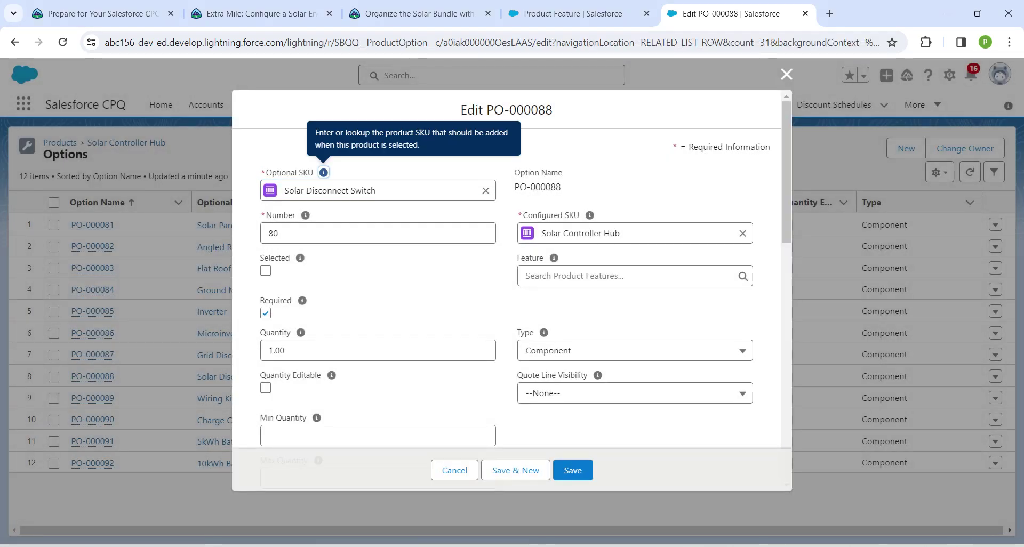
text(wiring)
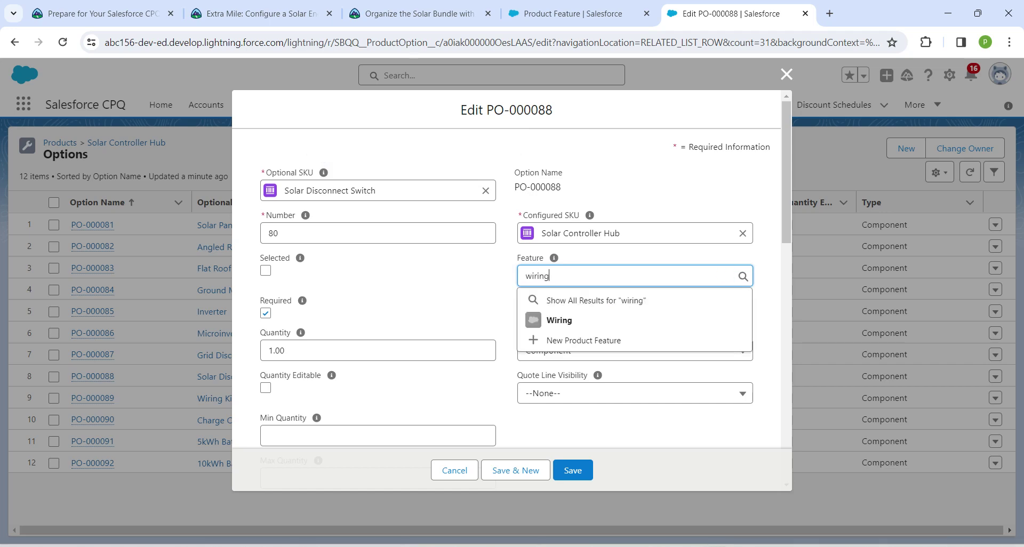
key(Down)
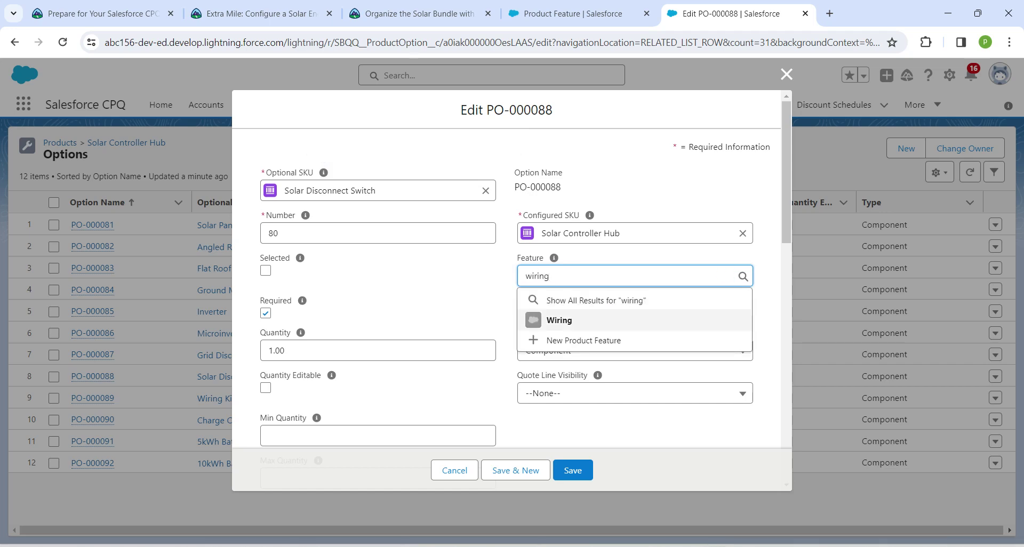
key(Return)
click(572, 470)
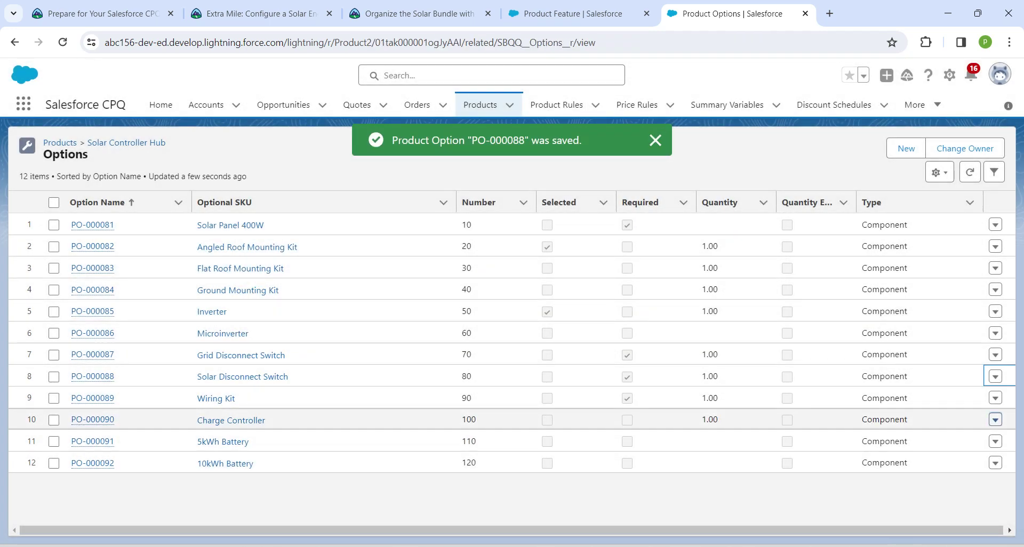
Step: Assign the Battery Backup feature to the Charge Controller option and save the option
click(994, 420)
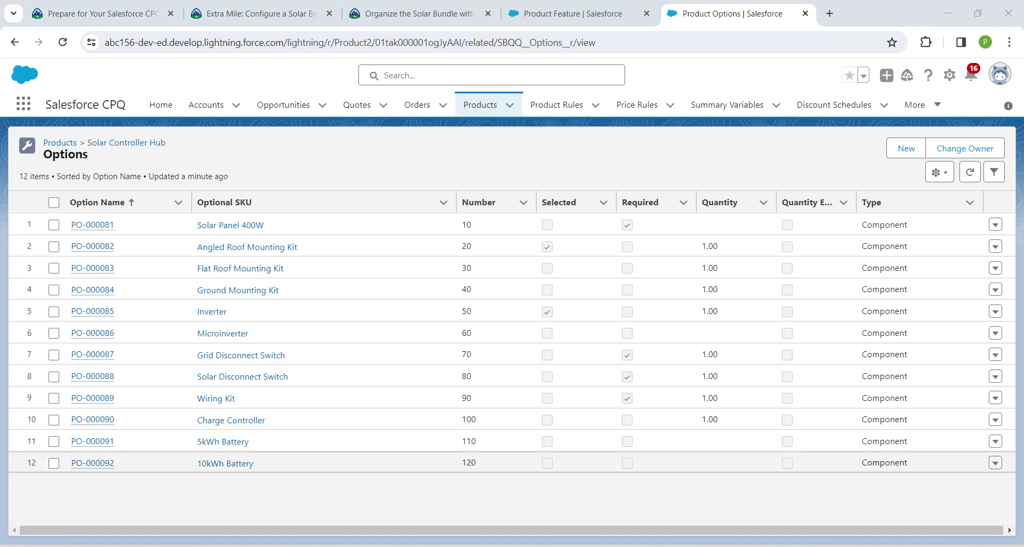
click(995, 420)
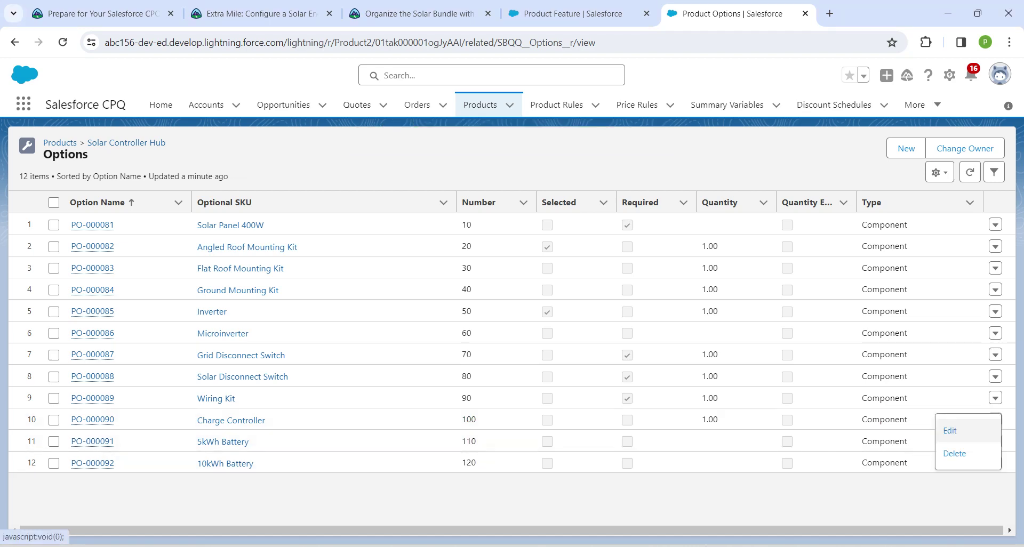
click(949, 430)
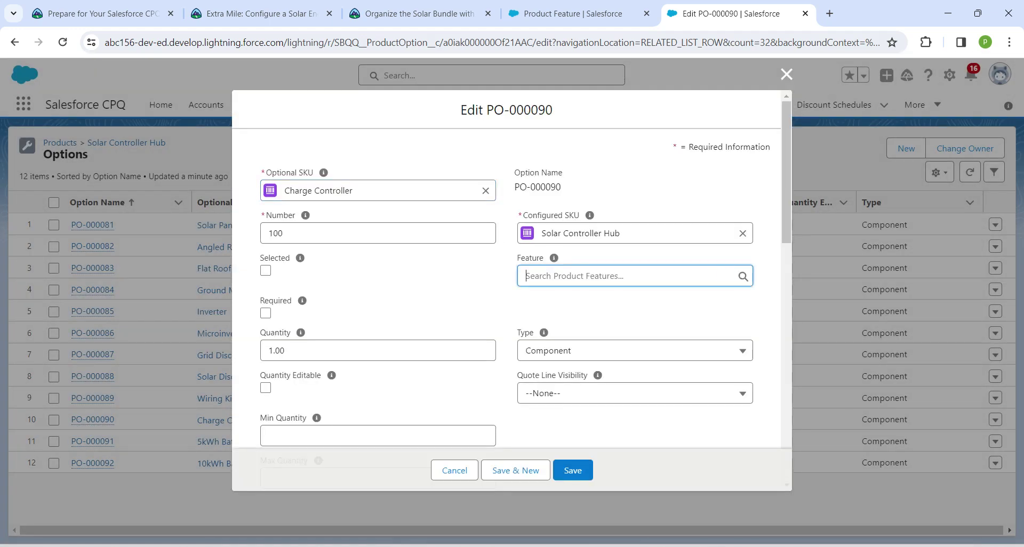
text(batter)
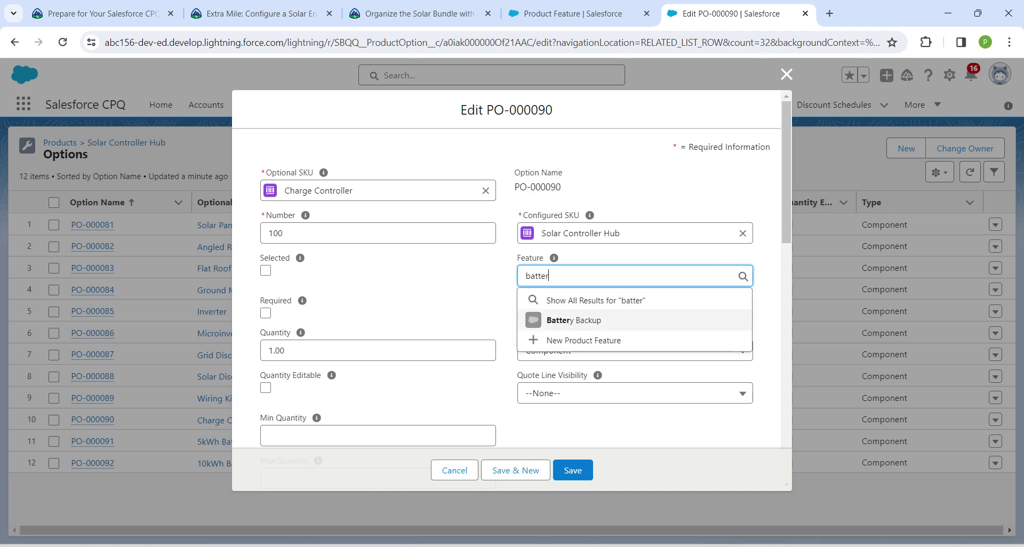
key(Return)
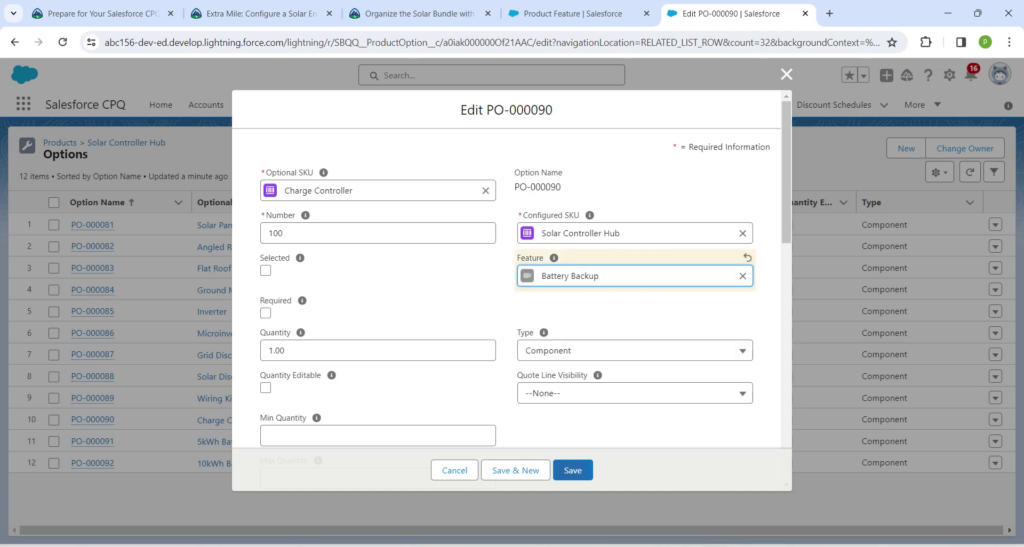
click(576, 472)
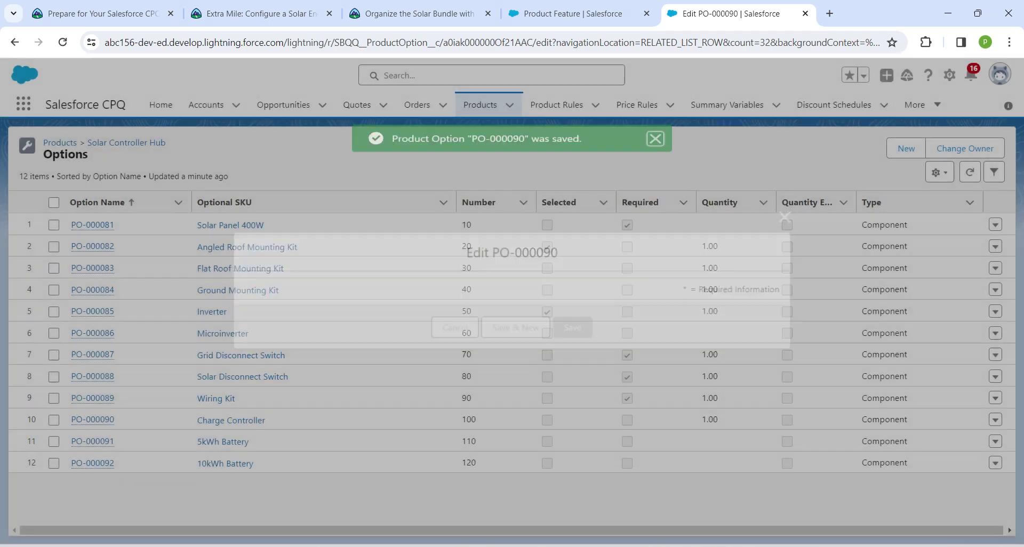
Step: Assign the Battery Backup feature to the 5kWh Battery option and save the option
click(994, 420)
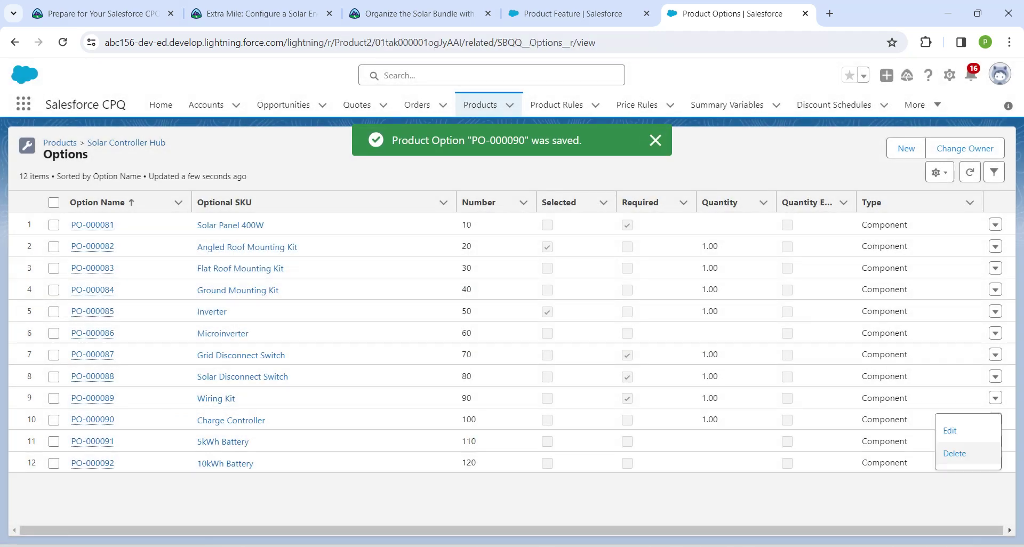
click(949, 431)
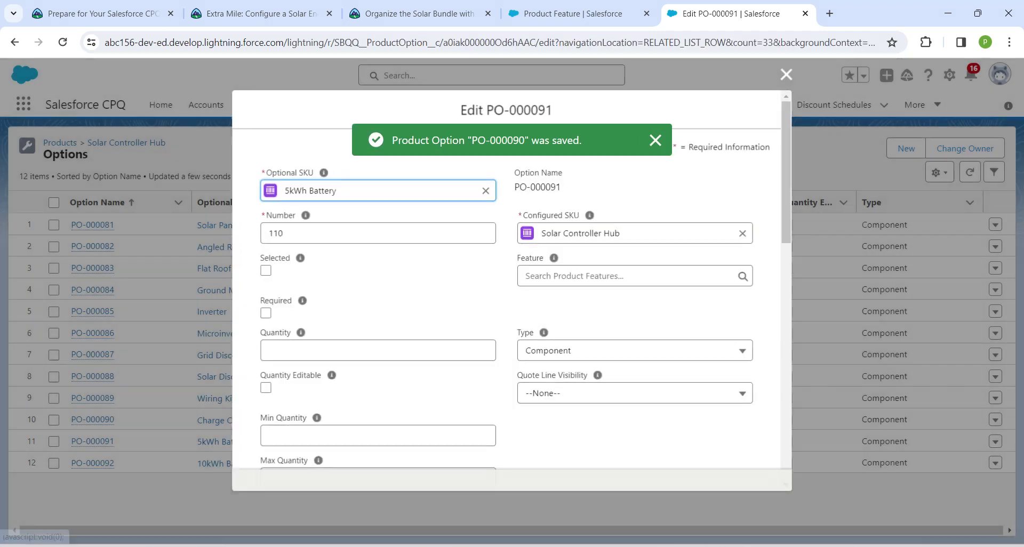
text(batter)
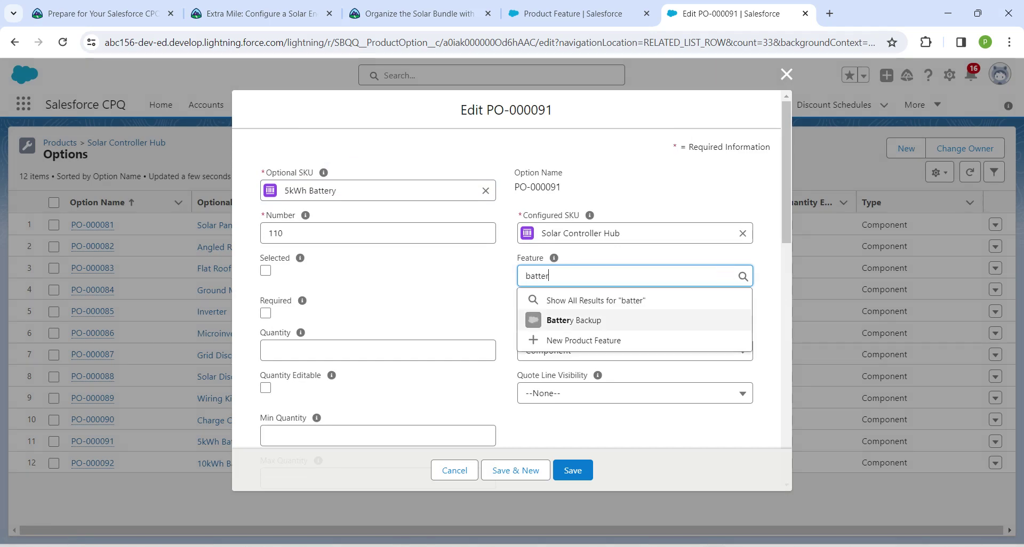
click(576, 319)
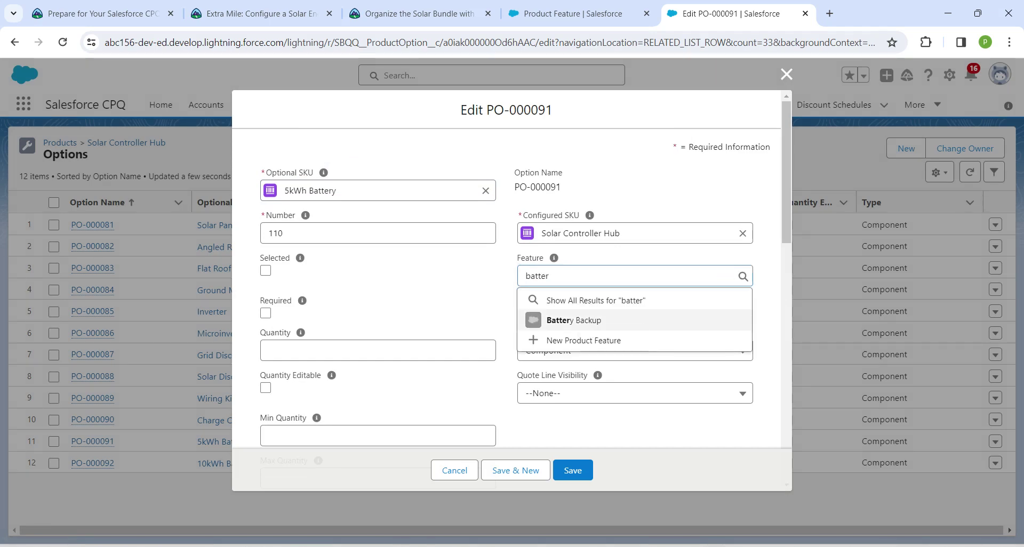
click(572, 471)
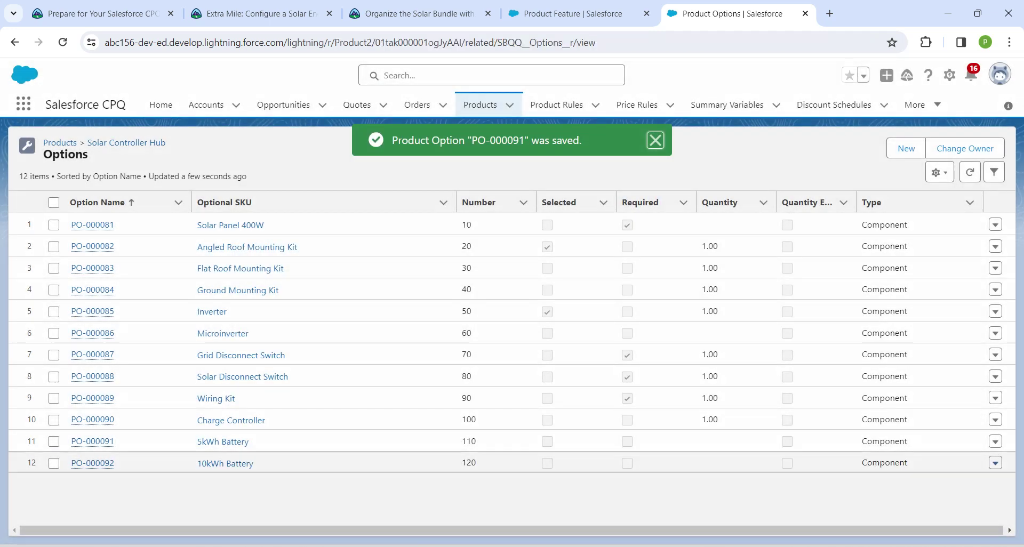
Step: Assign the Battery Backup feature to the 10kWh Battery option and save the option
click(994, 462)
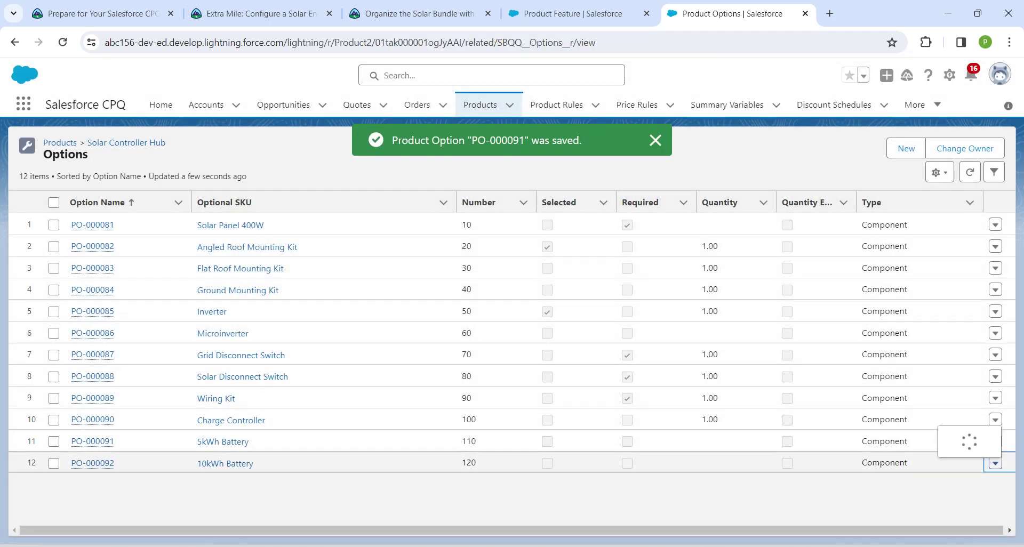
click(950, 431)
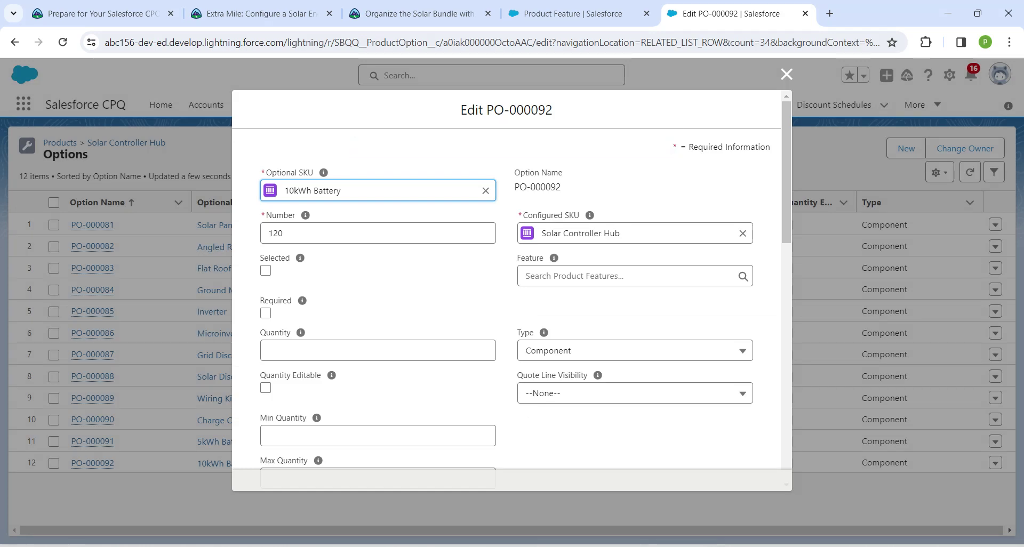
click(634, 277)
text(b)
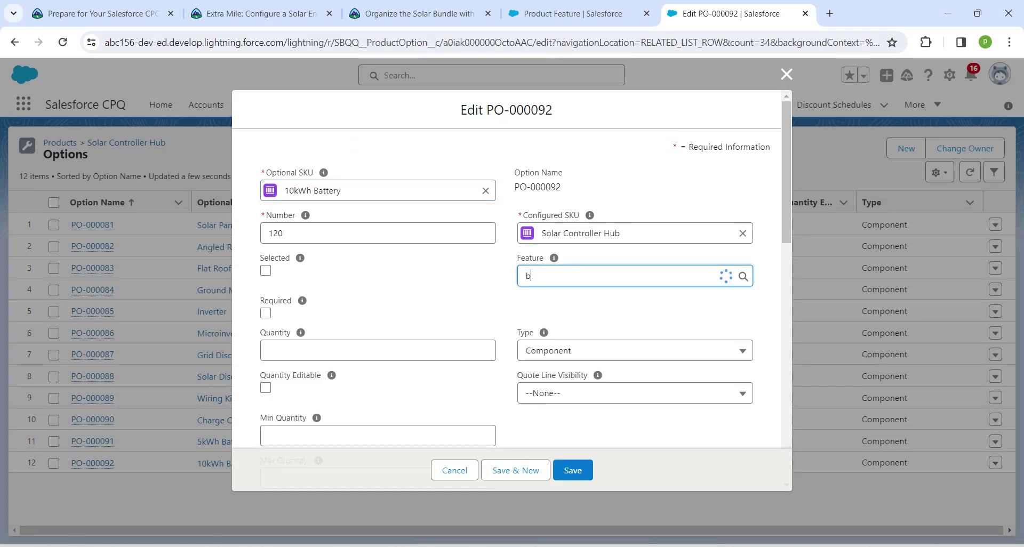
text(atter)
click(574, 320)
click(572, 470)
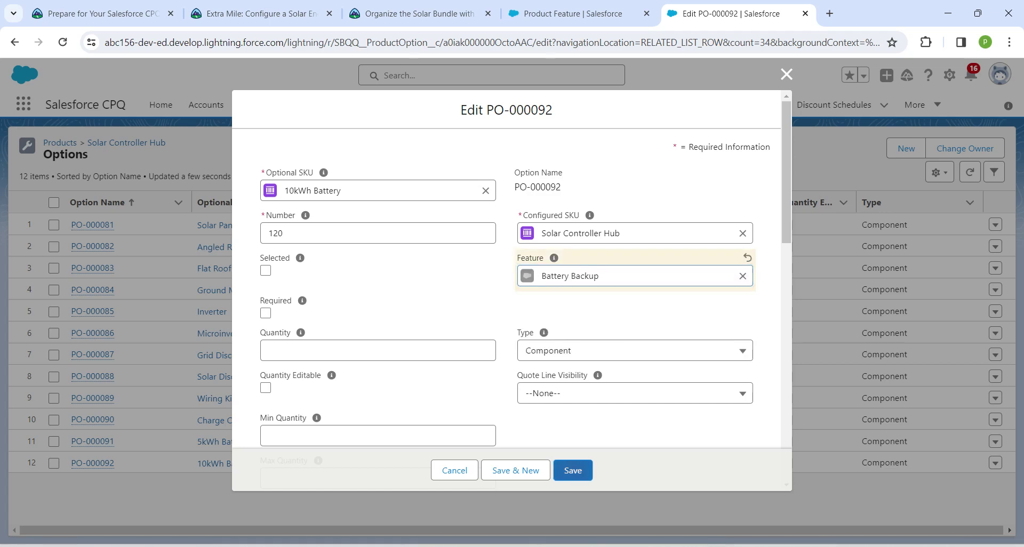
key(Return)
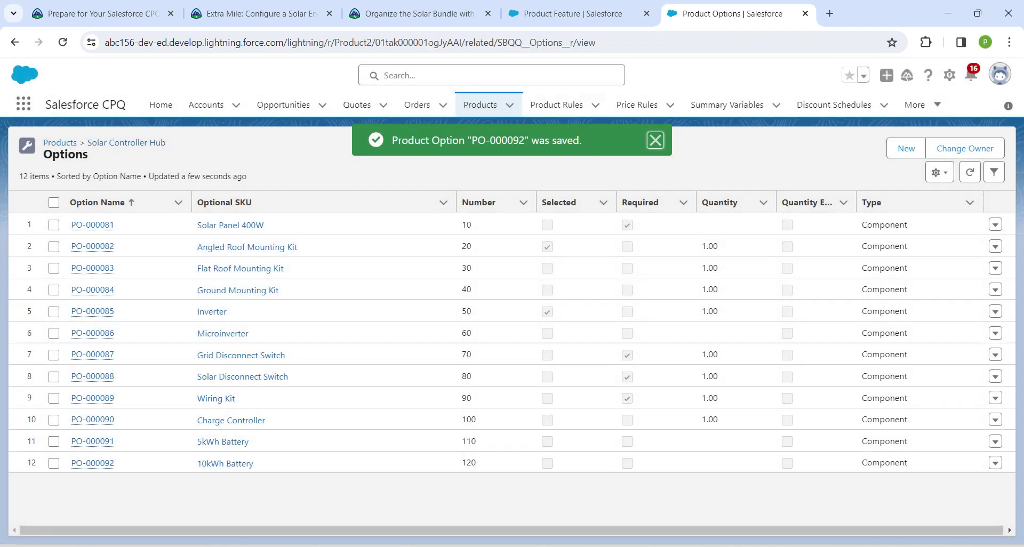
Step: Switch to the Organize the Solar Bundle with Features page in Trailhead, verify the step and examine the feedback
click(573, 14)
click(420, 14)
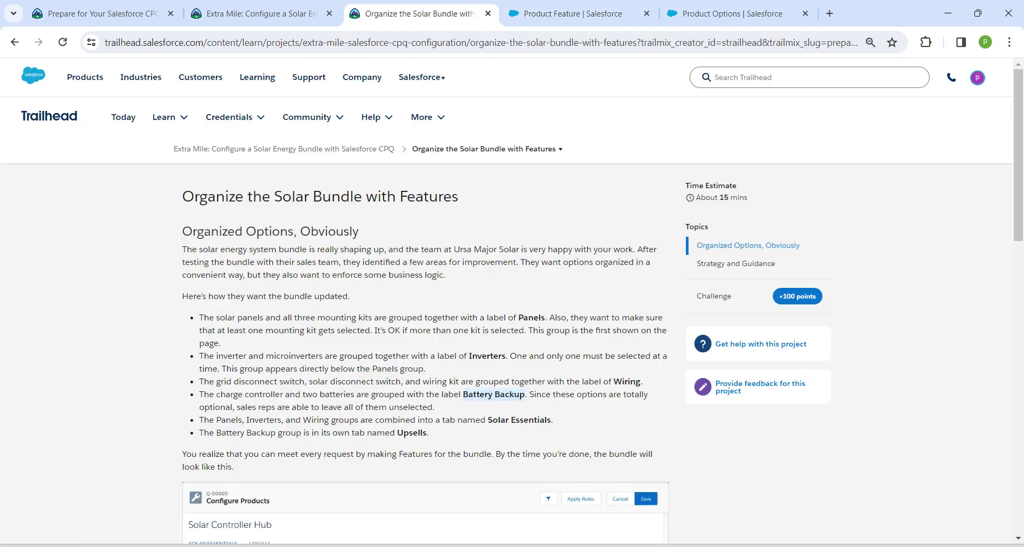
scroll(425, 319, down, 10)
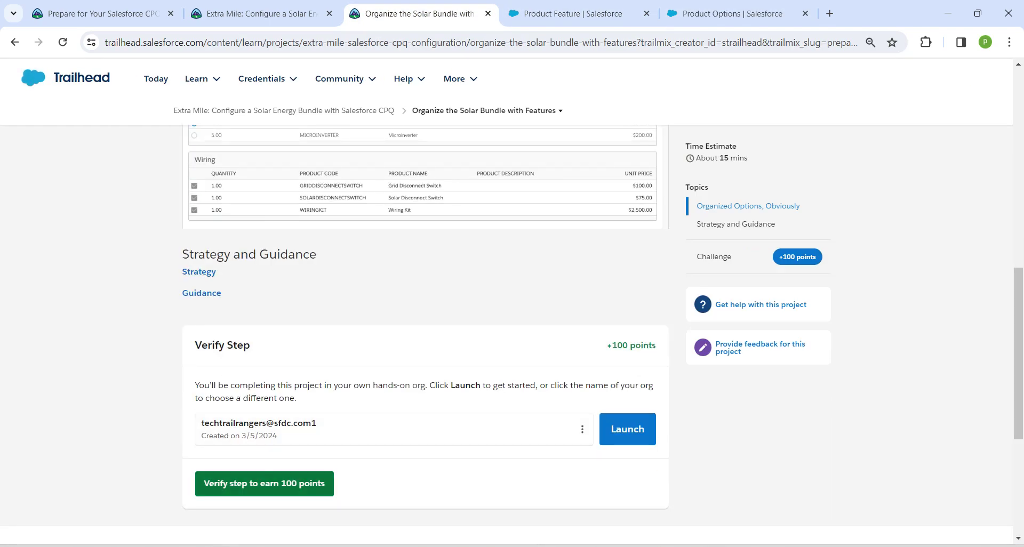
click(265, 483)
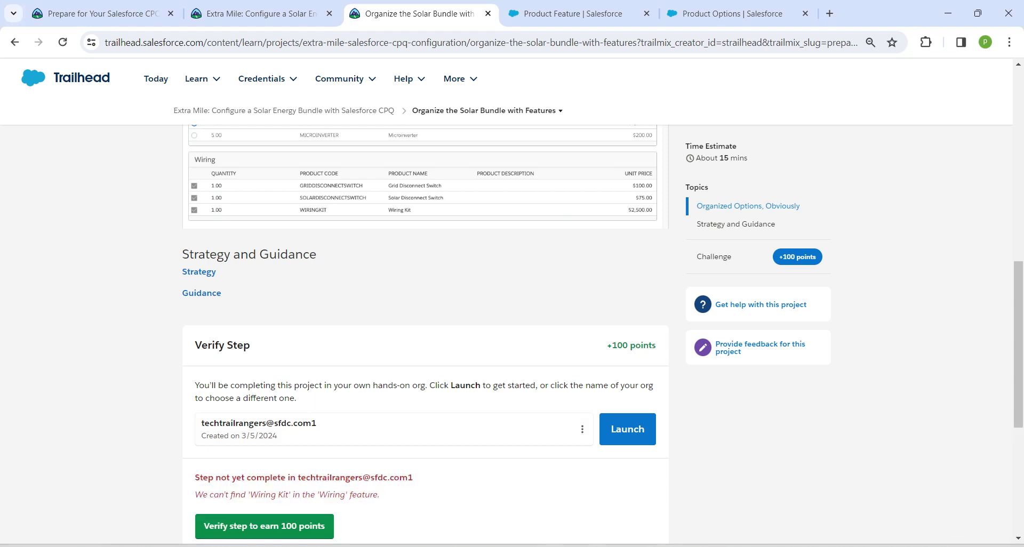
drag(195, 494, 379, 495)
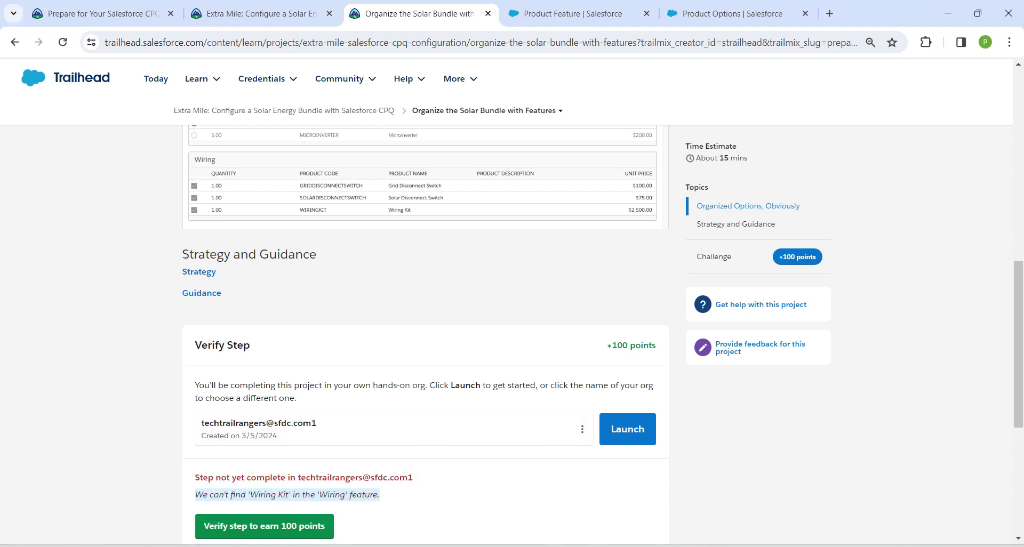
Step: Return to the Solar Controller Hub options in Salesforce, assign the Wiring feature to the Wiring Kit option and save it
click(732, 13)
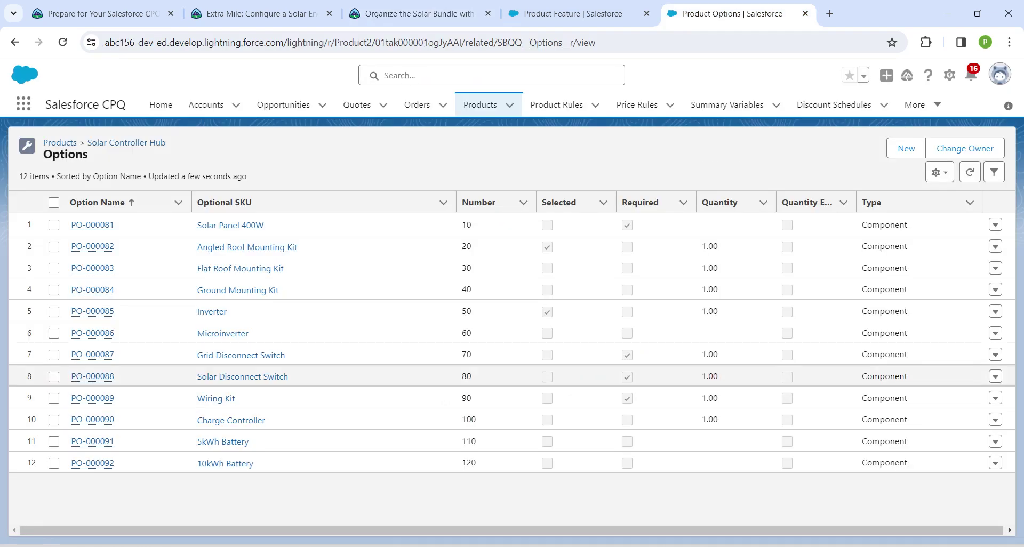
click(995, 398)
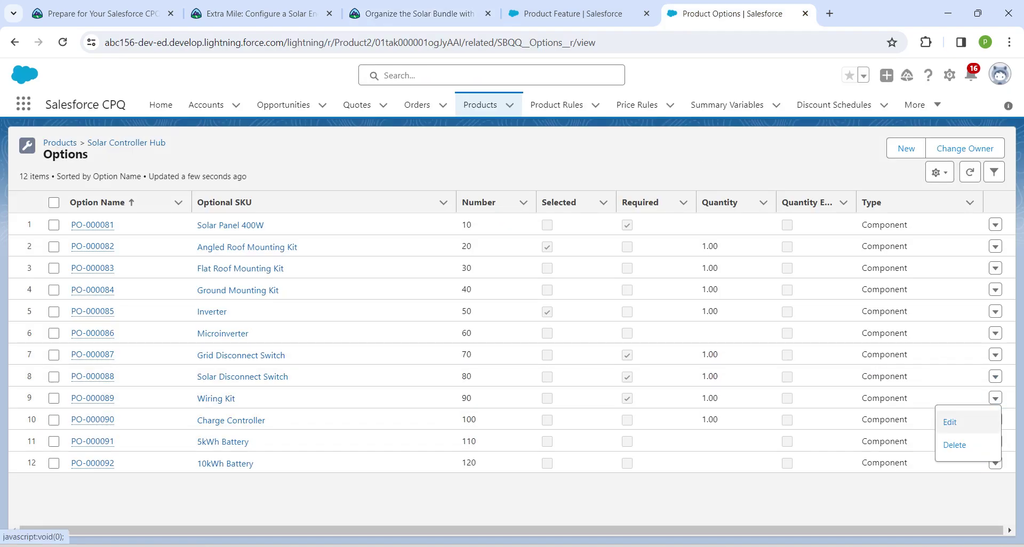
click(949, 421)
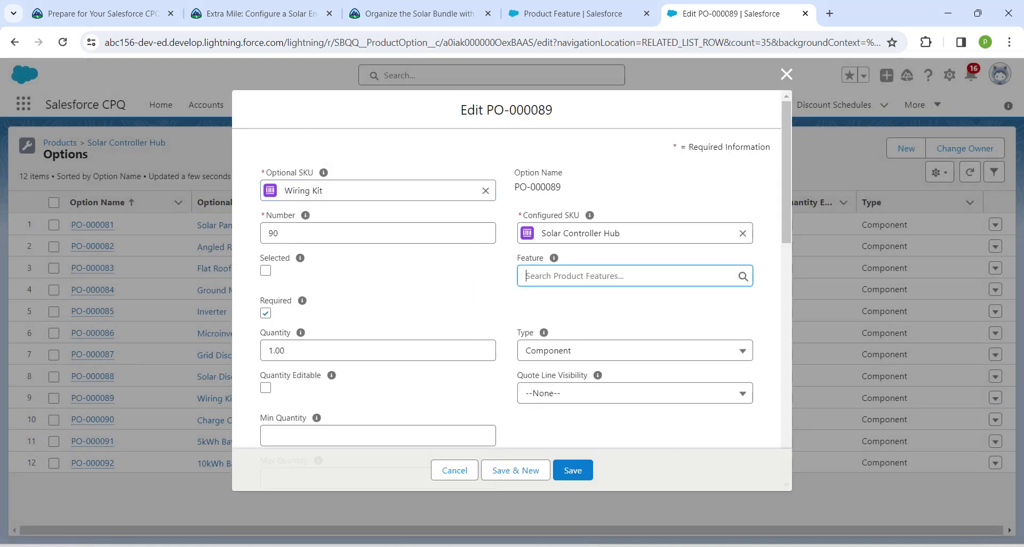
text(wirin)
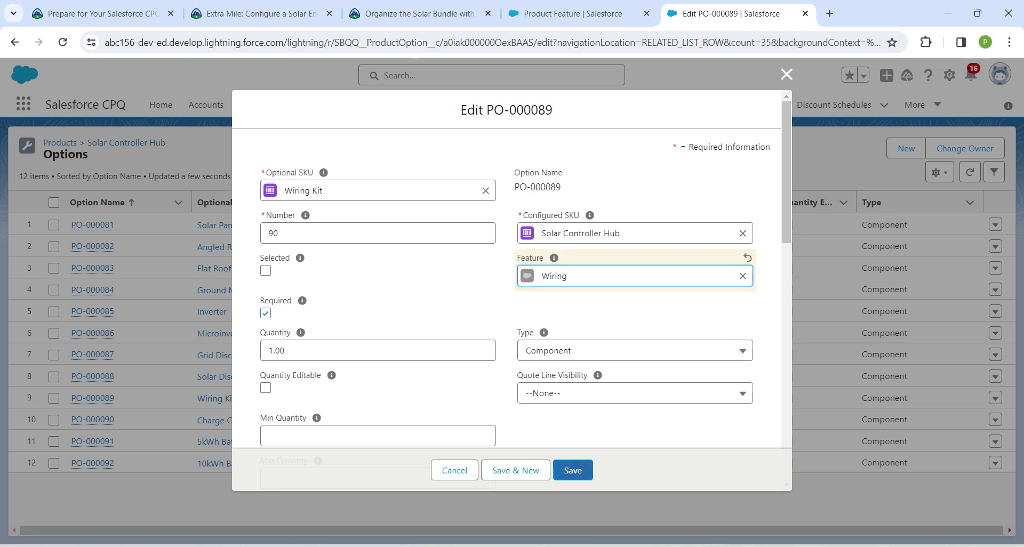
click(573, 470)
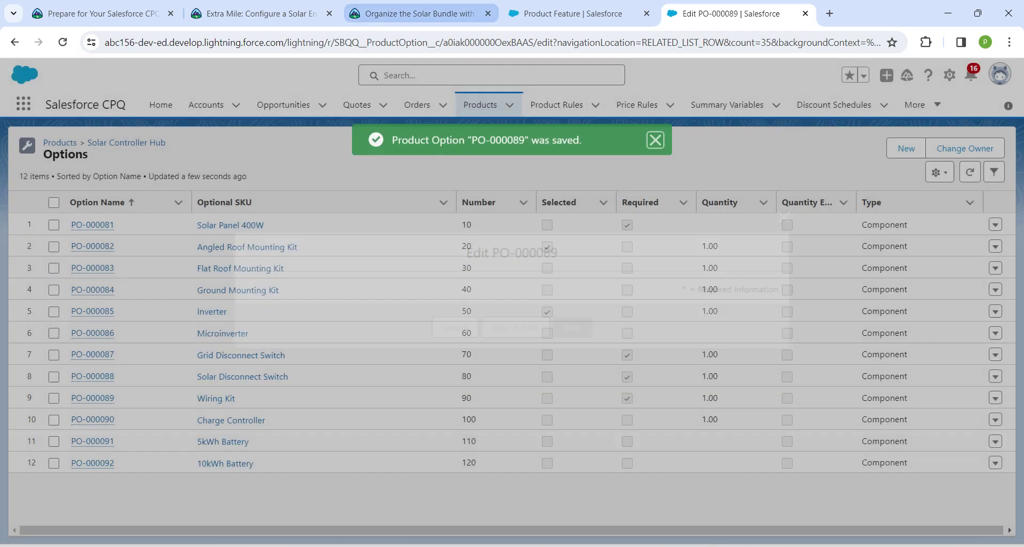
Step: Verify the Organize the Solar Bundle with Features step again in Trailhead and reload the Extra Mile project overview page
click(420, 14)
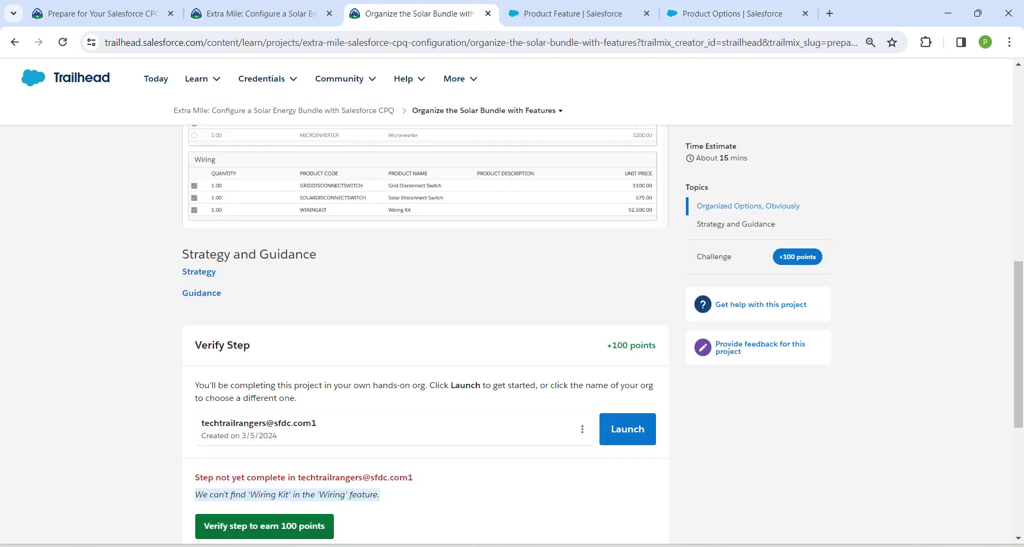
click(264, 527)
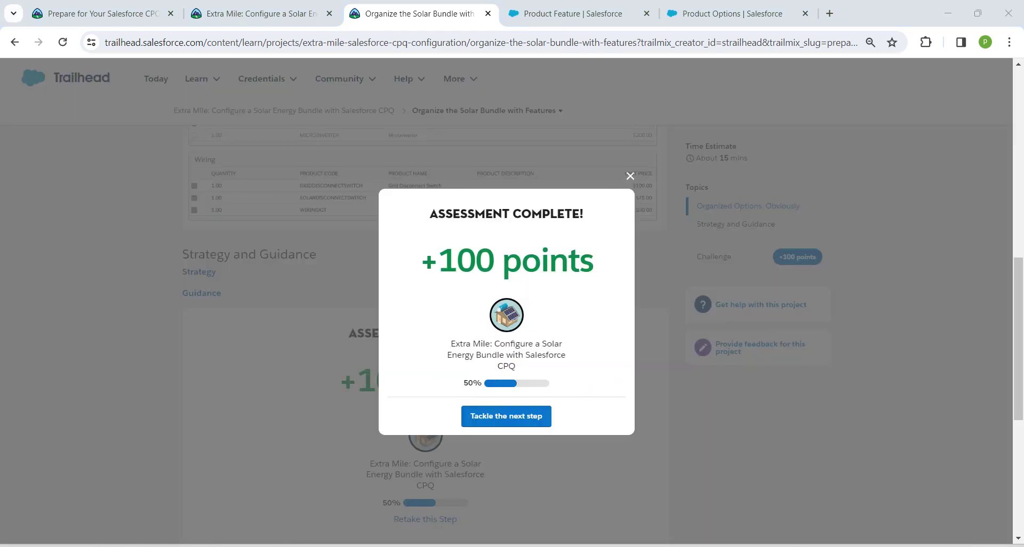
key(Escape)
key(ctrl+2)
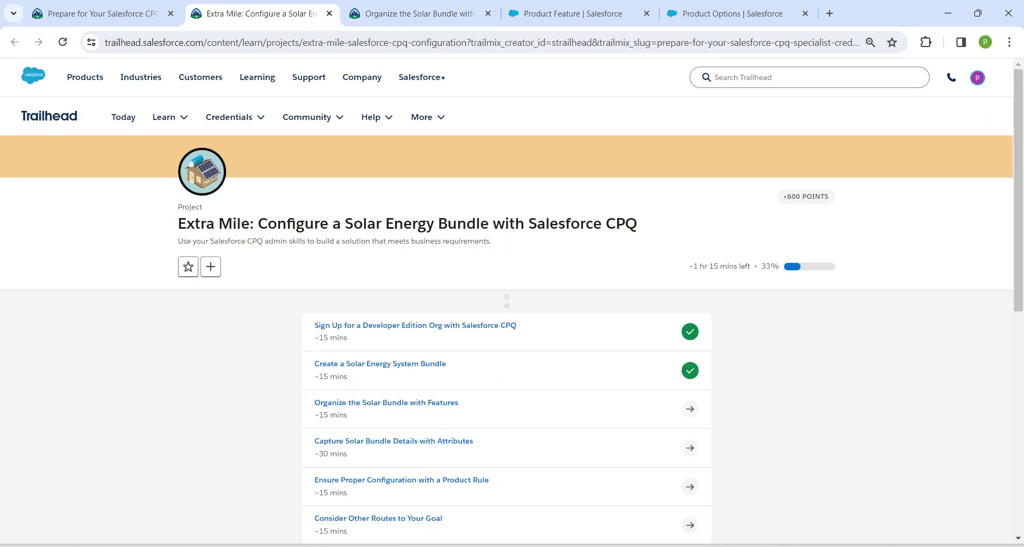
click(62, 42)
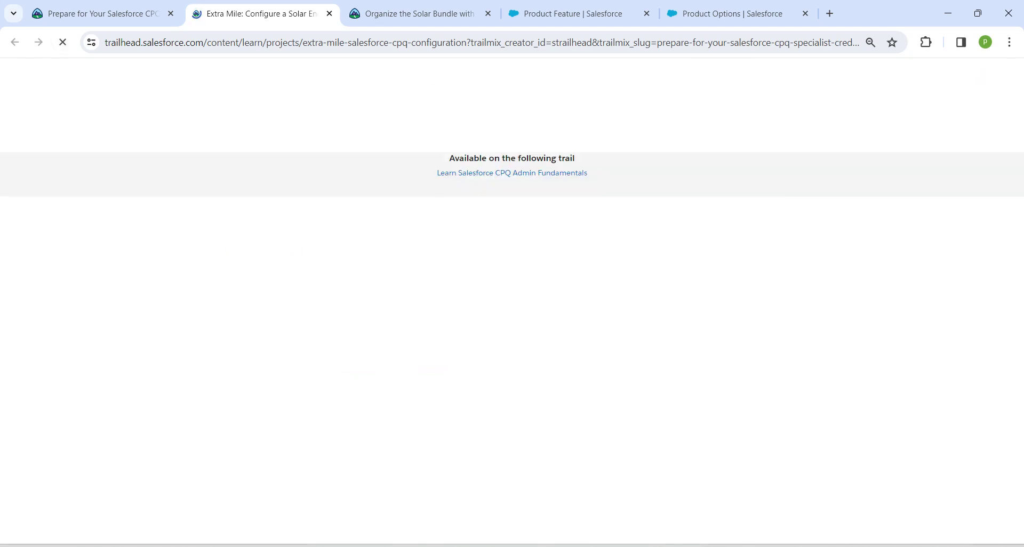